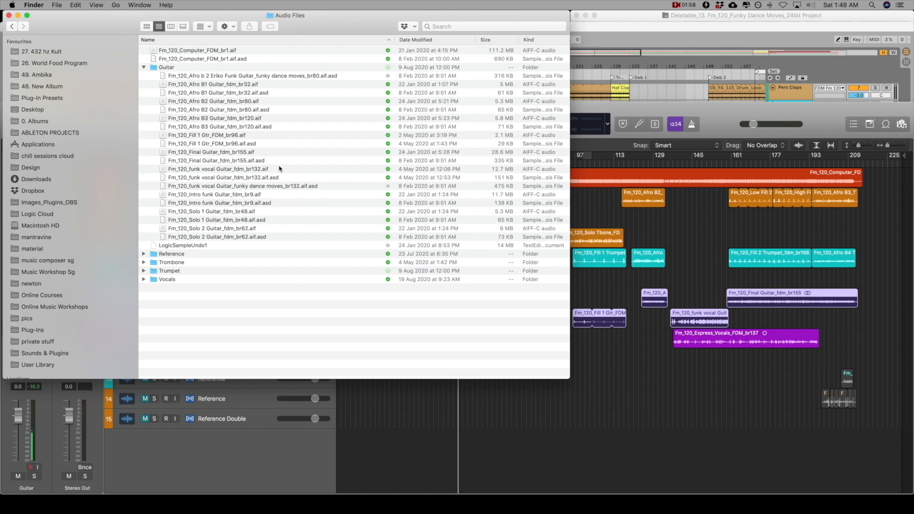
Switch to Logic Pro X and turn off copying audio files into the project in the project's asset settings
key("super+Tab")
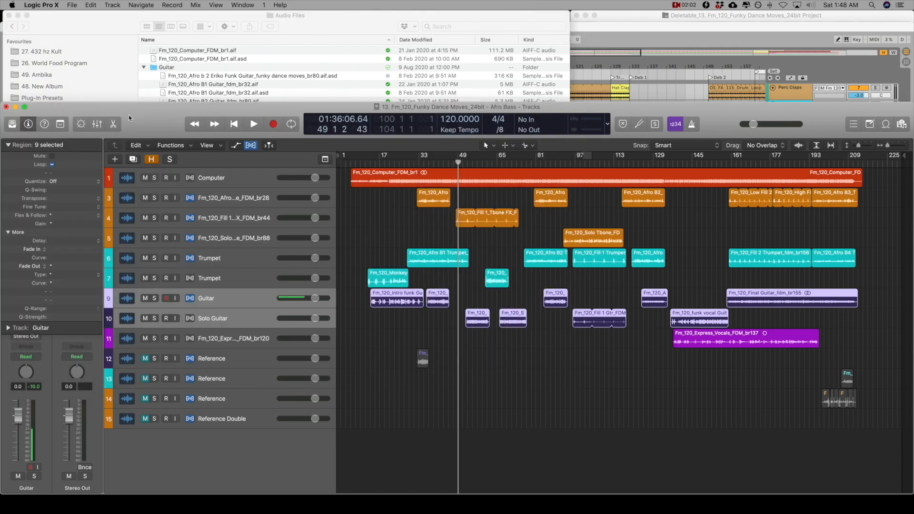
left_click(73, 6)
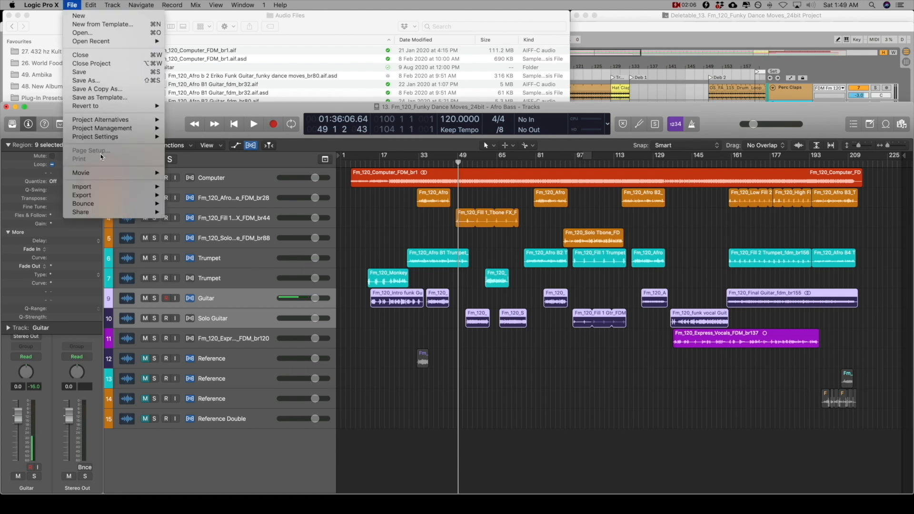
mouse_move(107, 138)
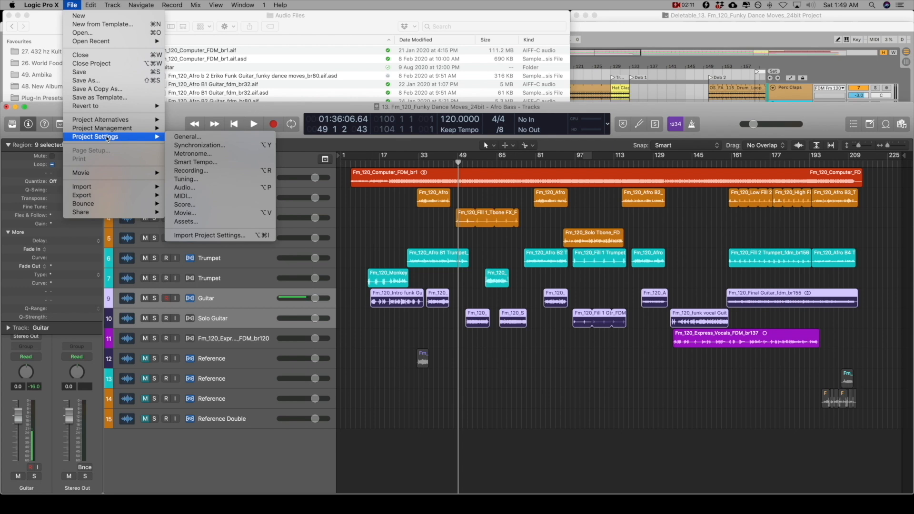
left_click(212, 223)
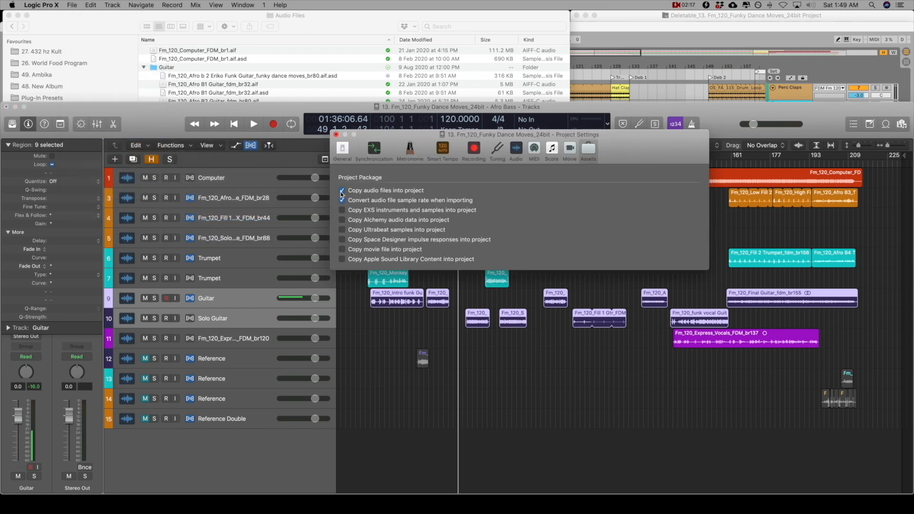
left_click(341, 191)
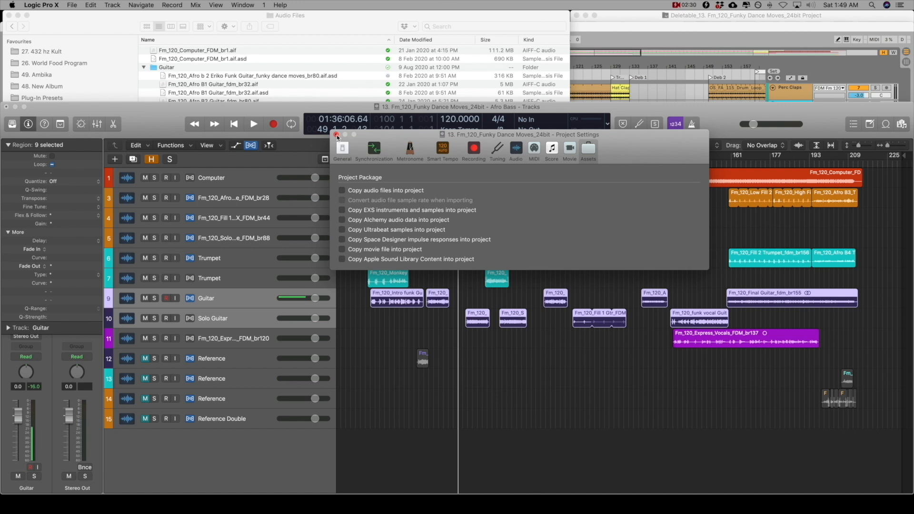
left_click(337, 135)
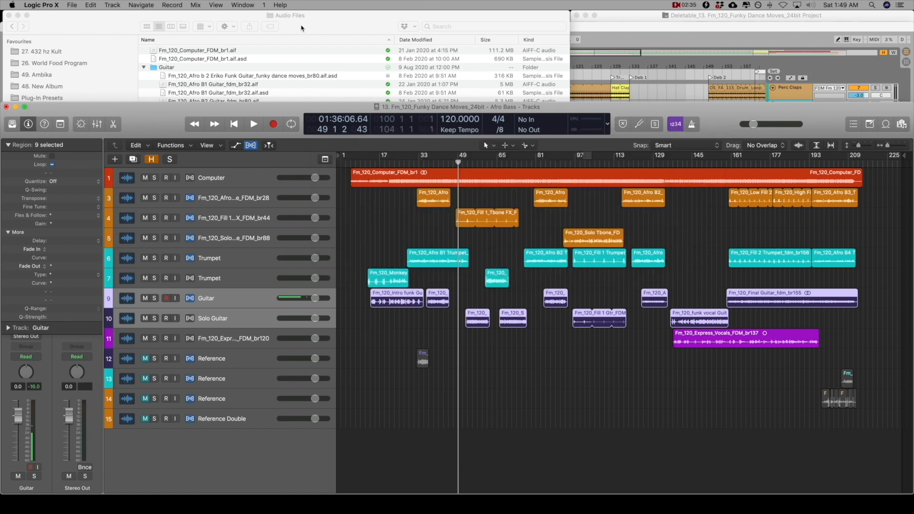
Switch to Finder and open the guitarist's own folder inside the Melodic guitar samples of the User Library
left_click(306, 21)
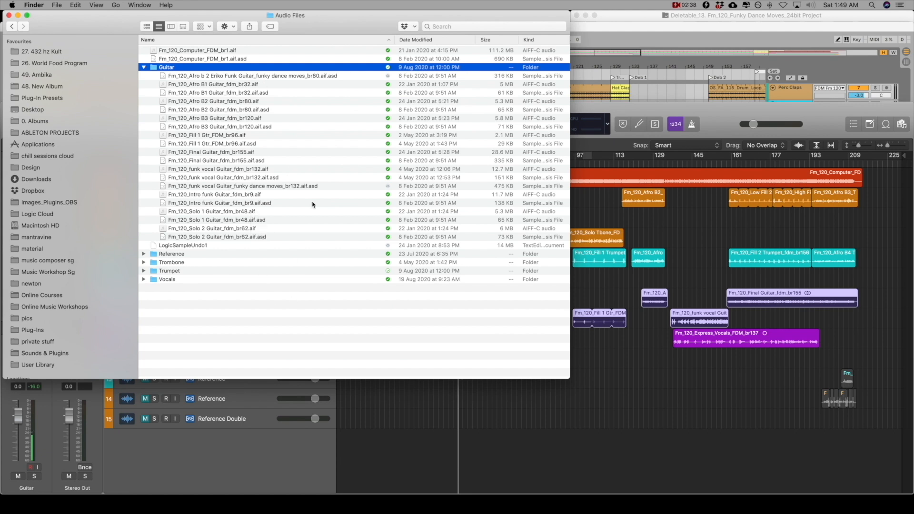
left_click(639, 20)
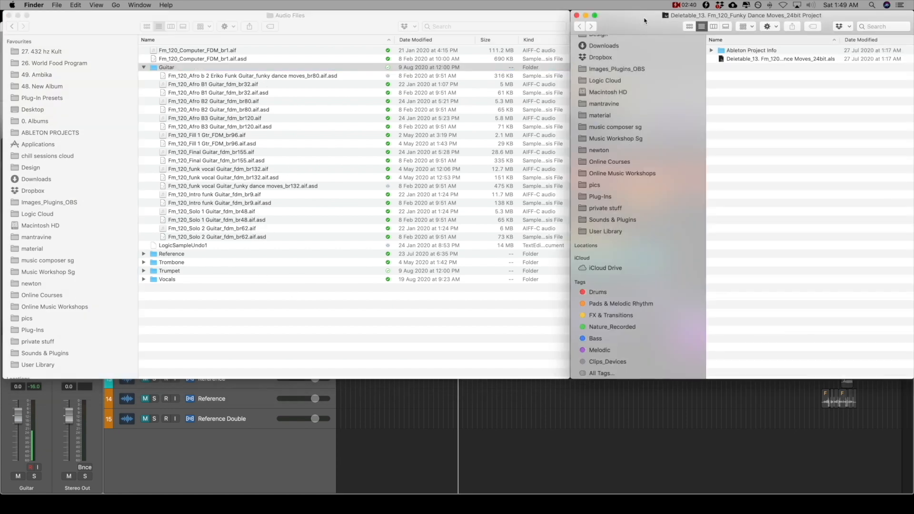
left_click(606, 231)
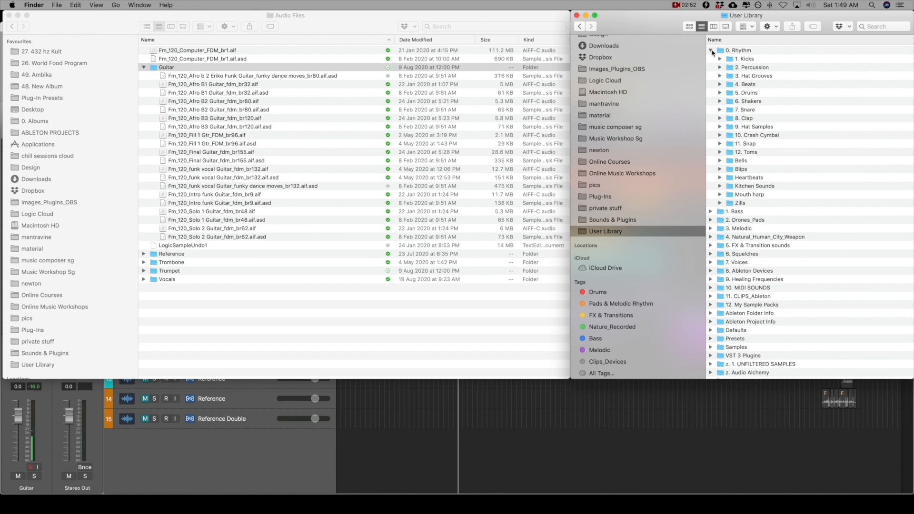
left_click(711, 51)
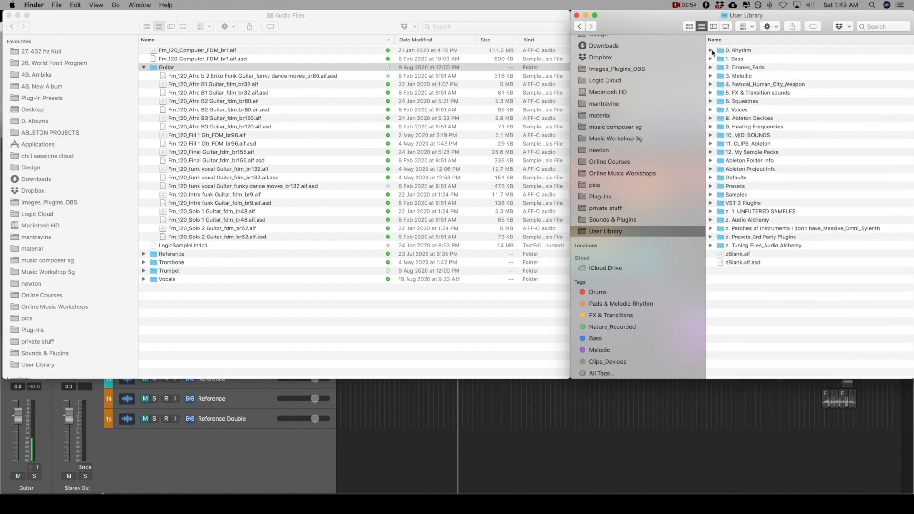
double_click(731, 76)
double_click(731, 84)
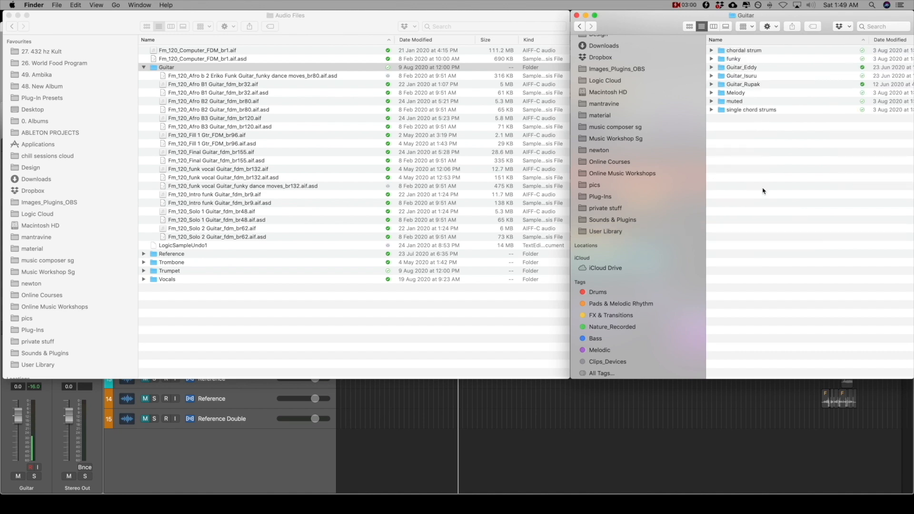
left_click(737, 78)
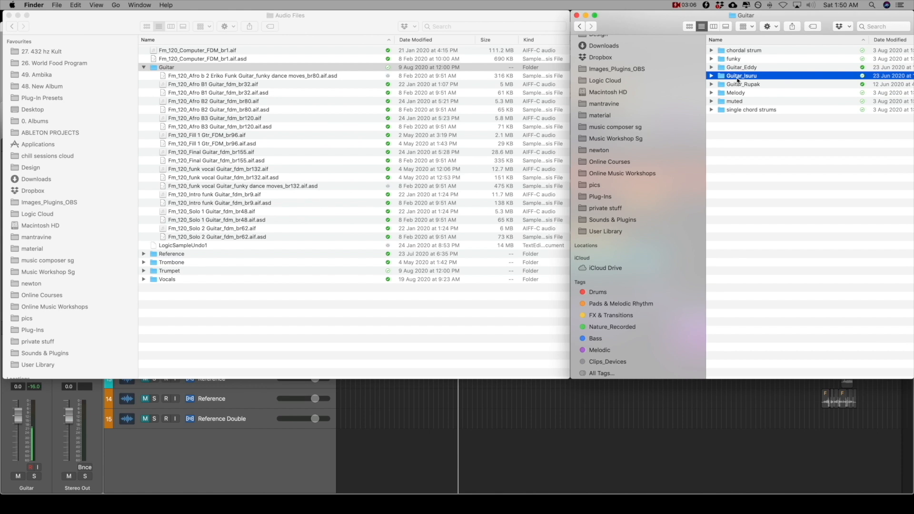
double_click(737, 77)
left_click(713, 76)
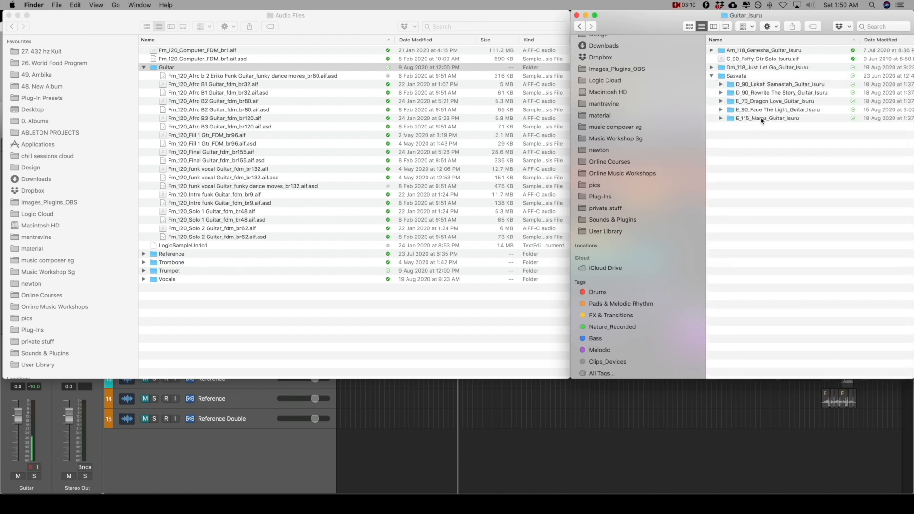
left_click(712, 76)
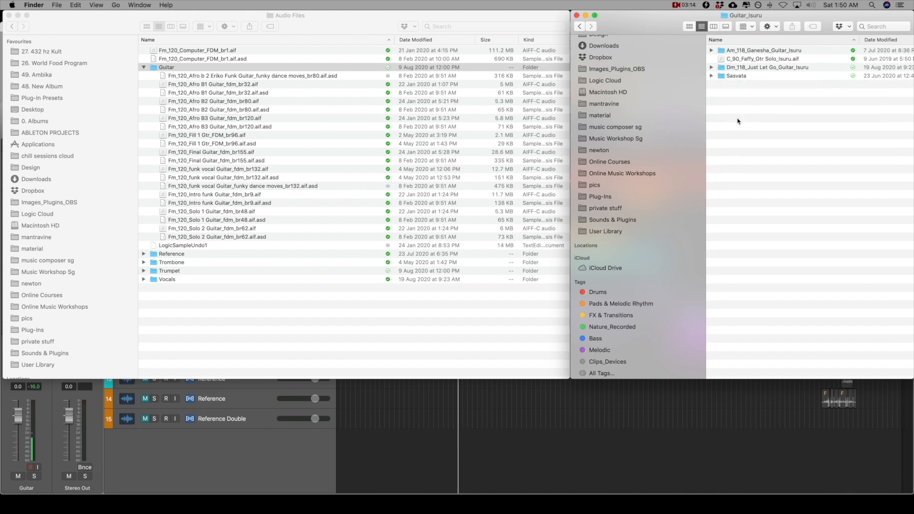
Create a folder there named "Fm_120_Funky Dance Moves_Guitar_" followed by the guitarist's first name
right_click(738, 121)
left_click(739, 123)
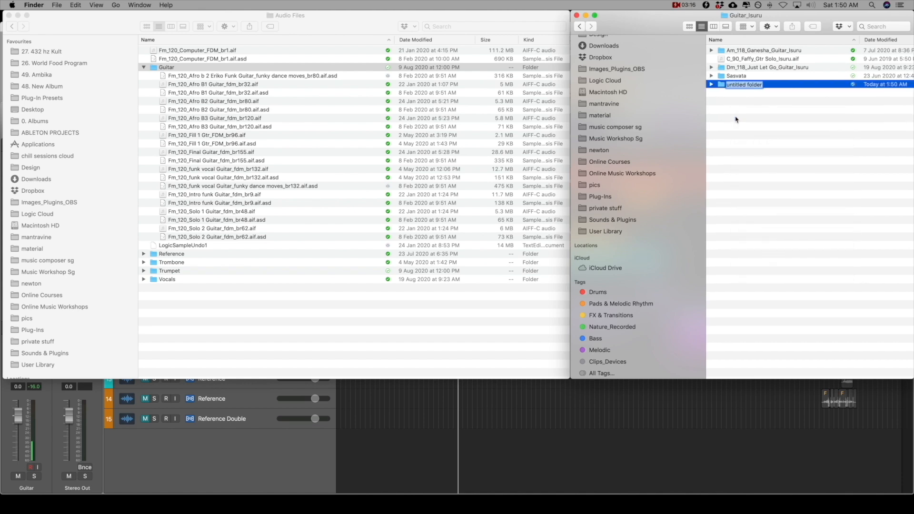
type("Fm_120_Funky Dance Moves_Guitar_")
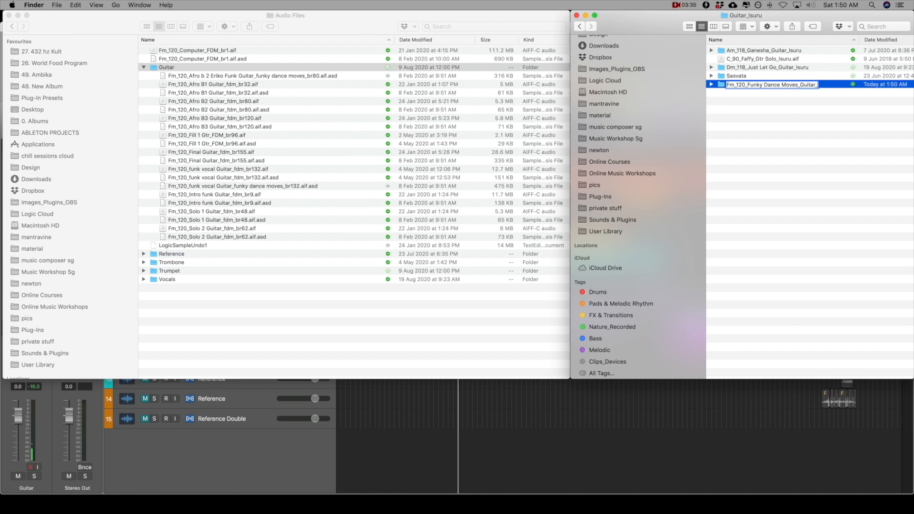
type("Isuru")
key("Return")
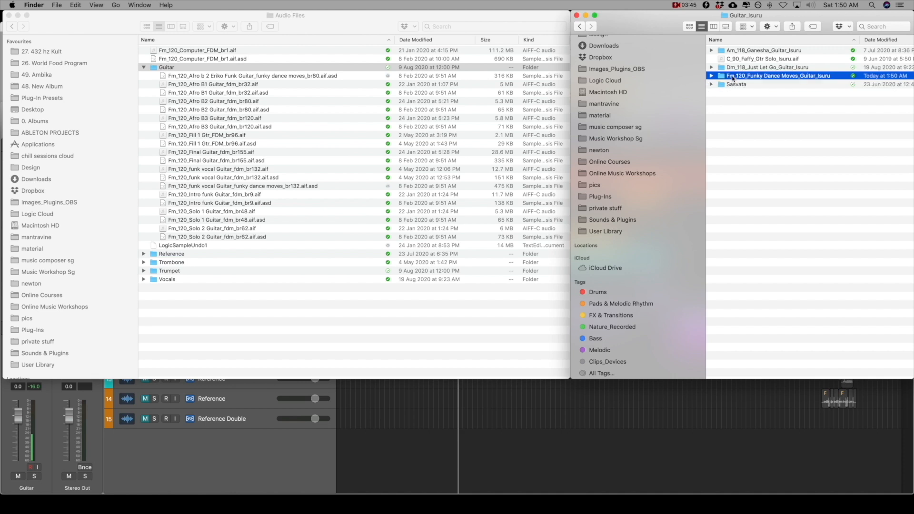
Move all files from the project's Guitar audio folder into the newly created sample library folder
double_click(733, 78)
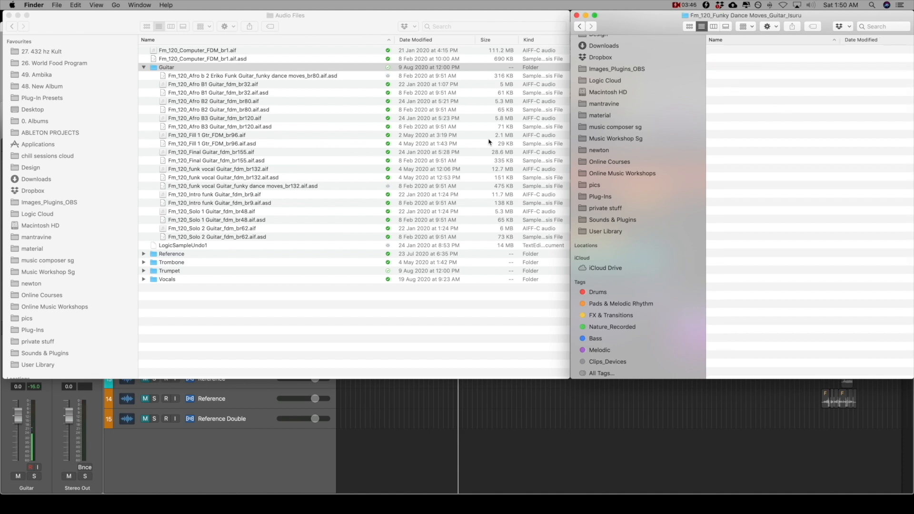
left_click(208, 76)
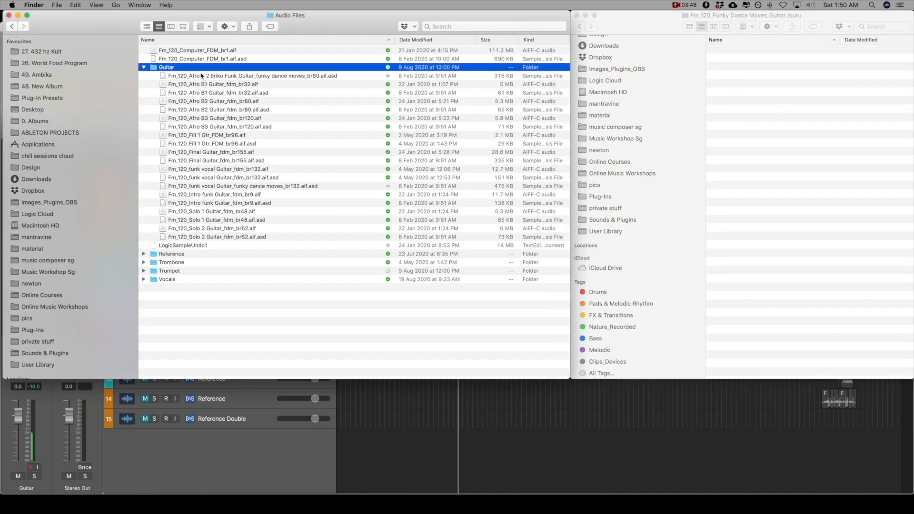
left_click(193, 237, "shift")
left_click_drag(191, 76, 734, 112)
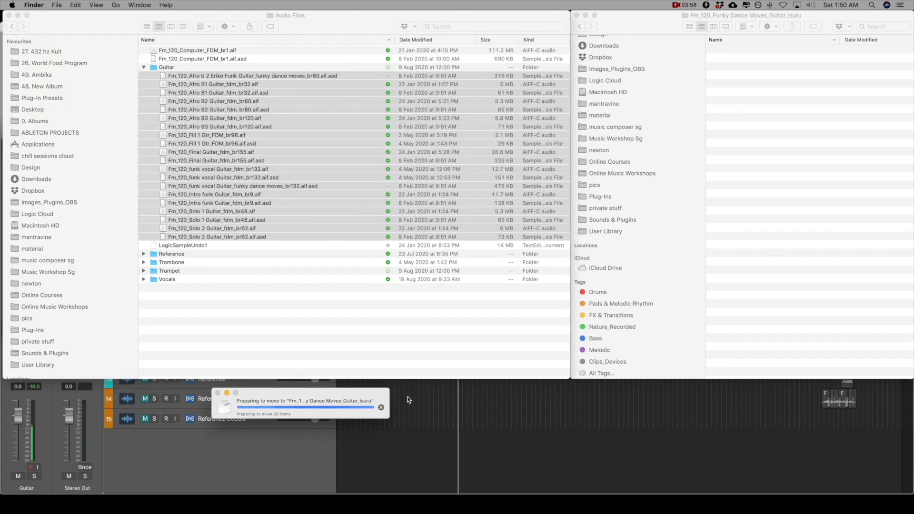
Switch to Logic Pro X and close the project, saving its changes
left_click(426, 396)
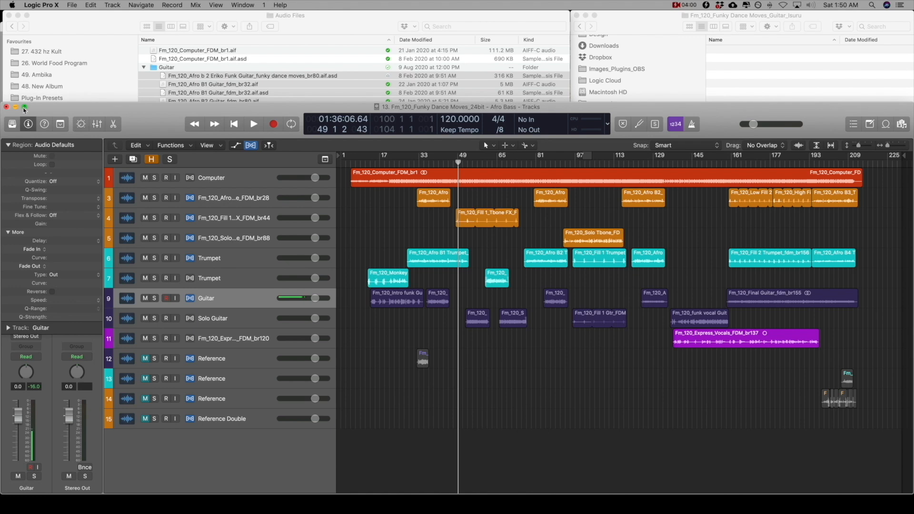
left_click(71, 5)
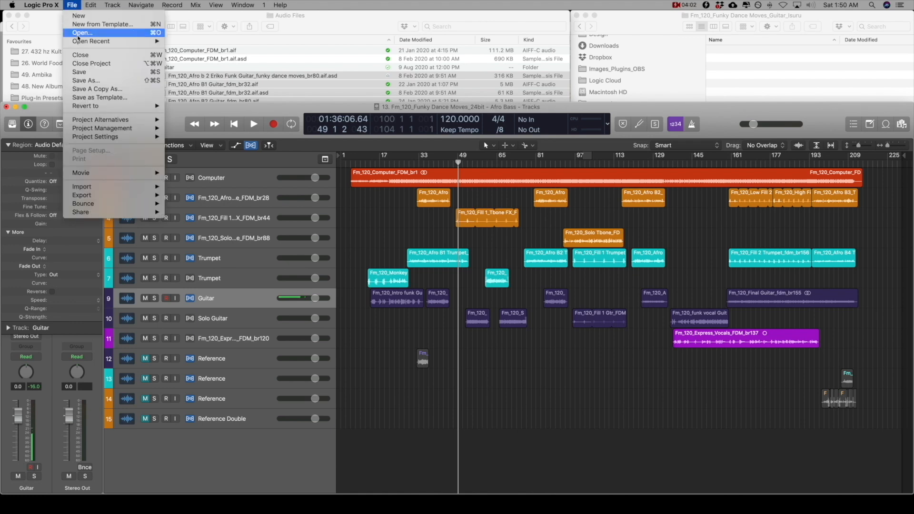
left_click(79, 63)
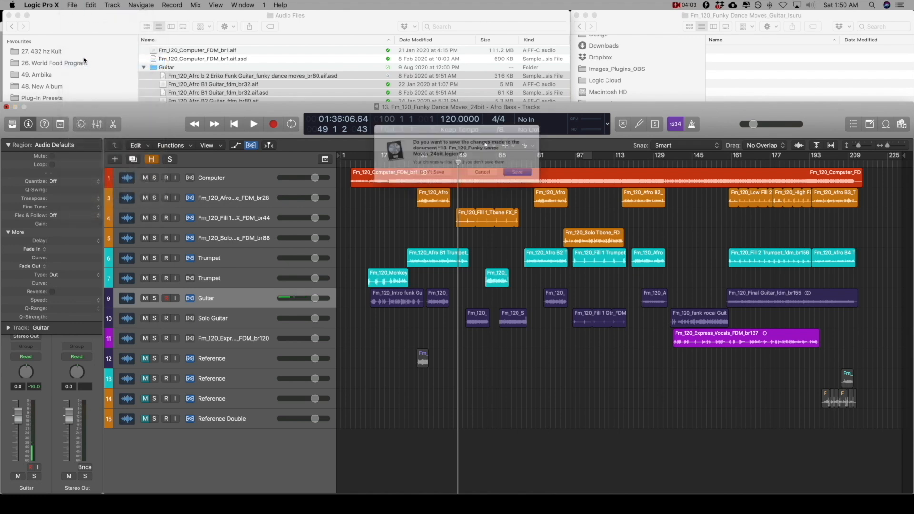
left_click(529, 177)
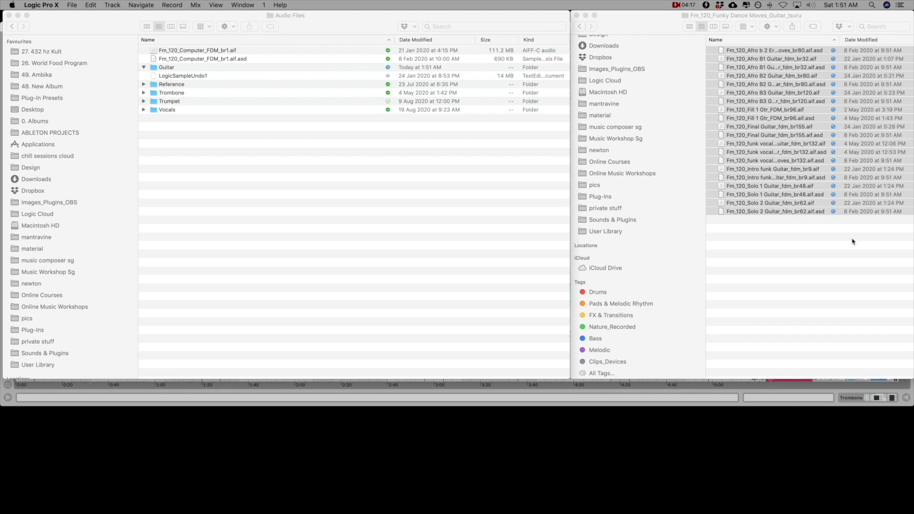
Reopen the recent project 13. Fm_120_Funky Dance Moves_24bit.logicx and let Logic search for the missing guitar audio files
left_click(74, 6)
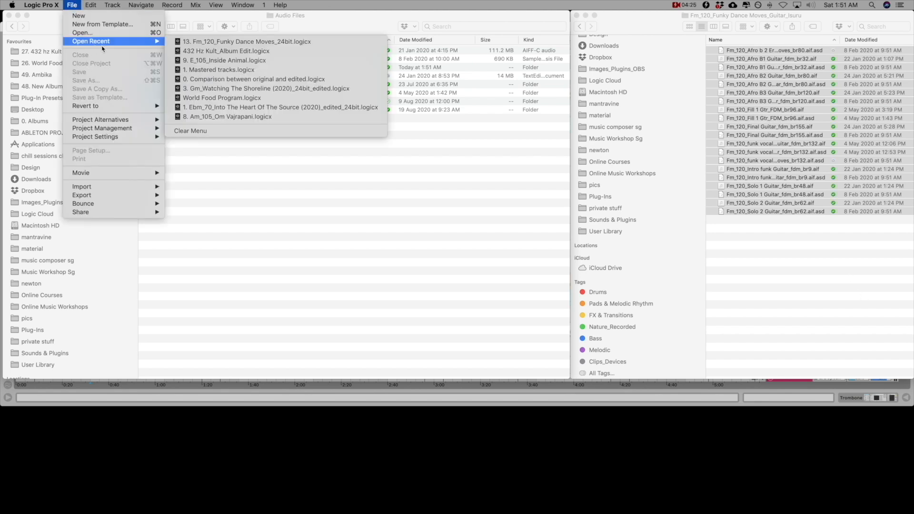
mouse_move(111, 42)
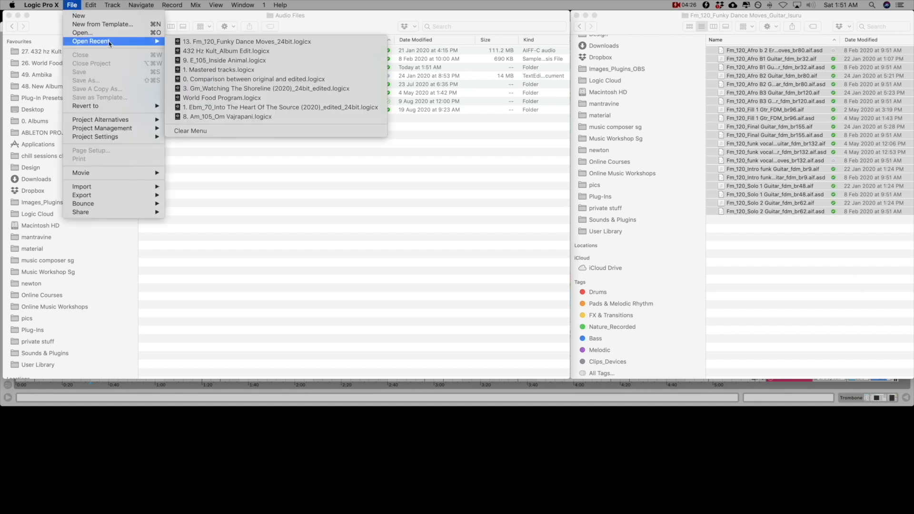
left_click(192, 43)
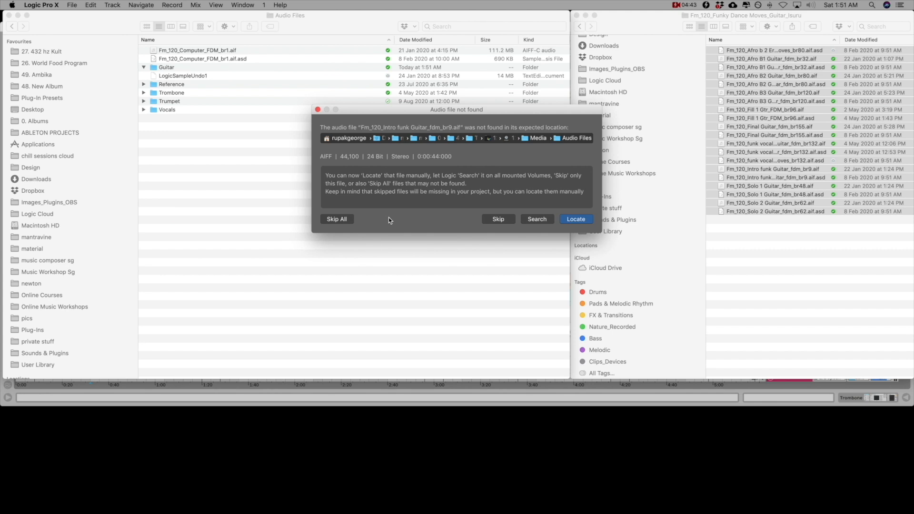
left_click(531, 220)
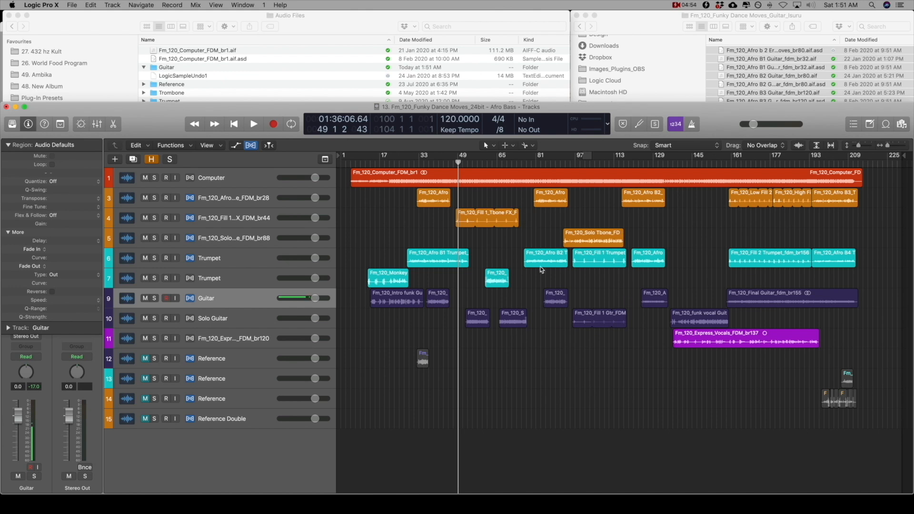
Compare the moved guitar files in the Finder folder with the guitar regions in the Logic project
left_click(637, 24)
key("super+a")
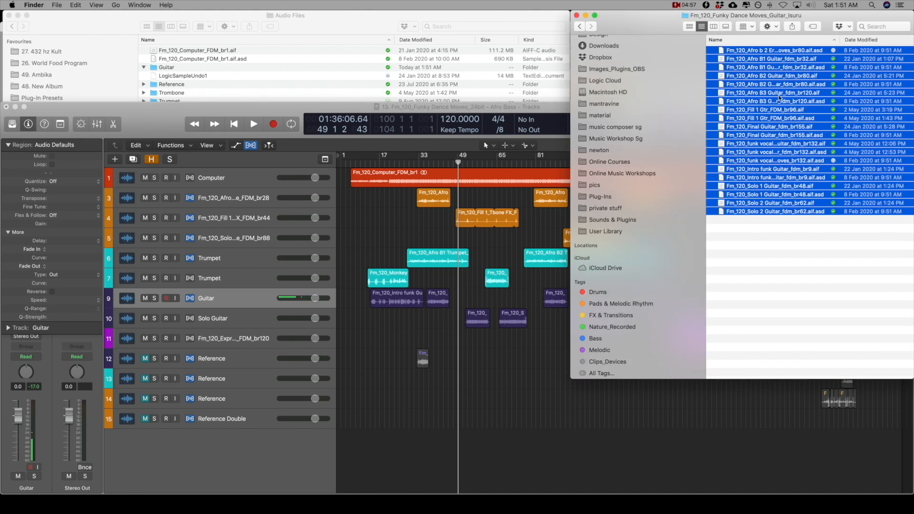
left_click(496, 106)
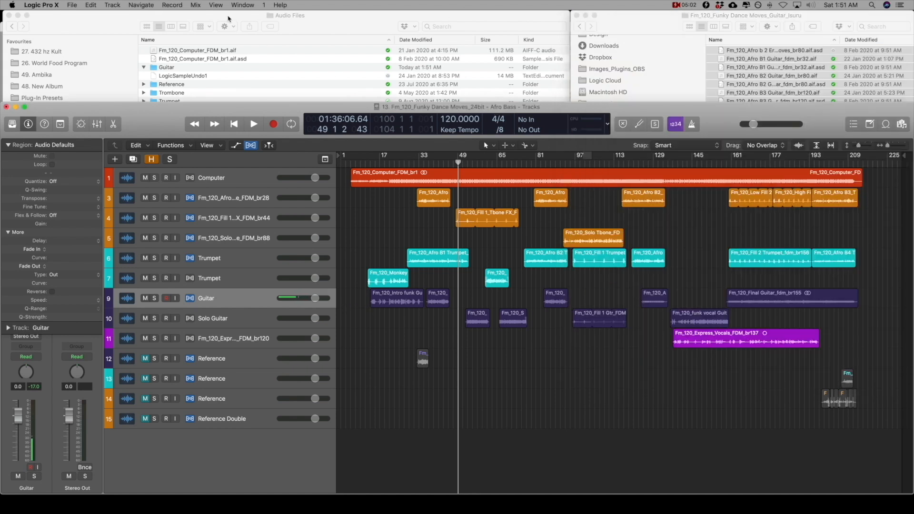
left_click(647, 26)
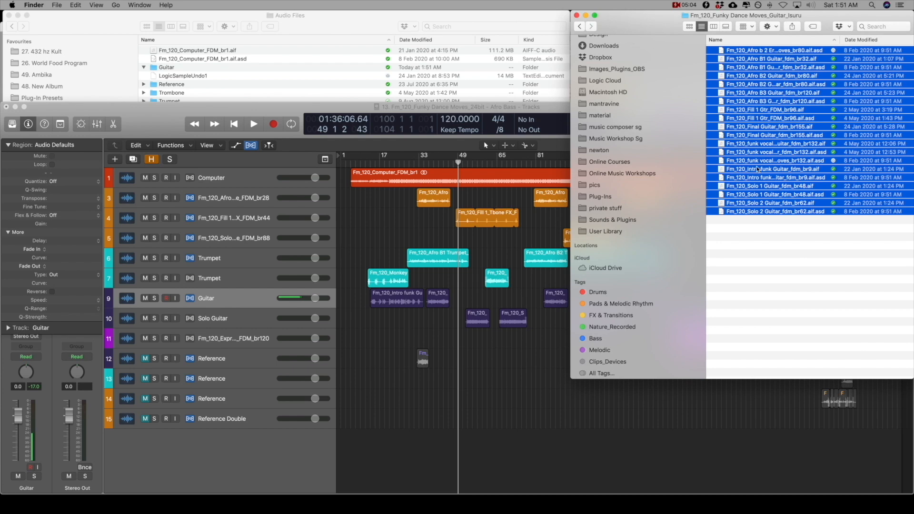
left_click(513, 349)
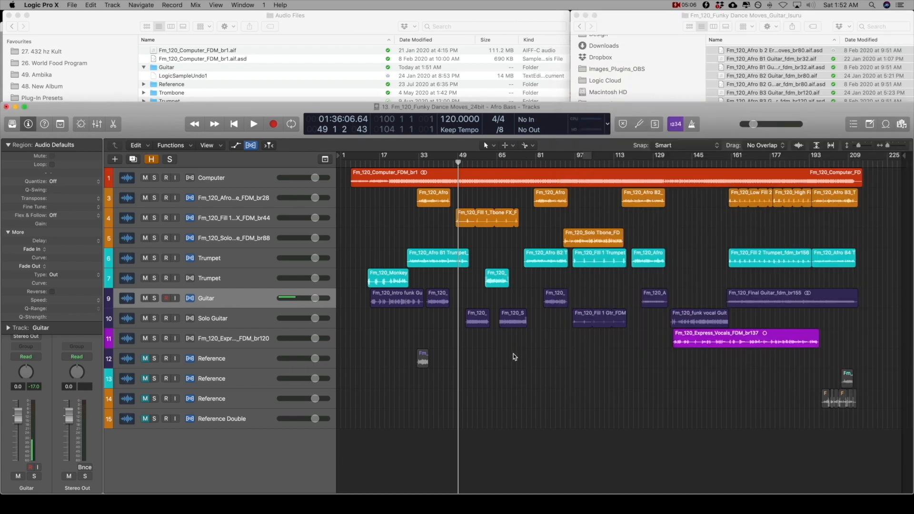
Save the Logic project with its relinked guitar files and close it
left_click(72, 5)
left_click(86, 70)
left_click(71, 5)
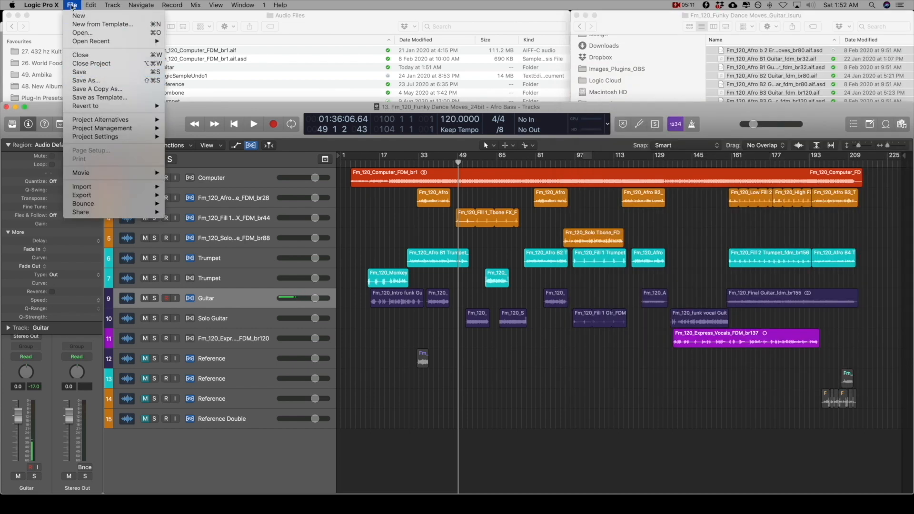
left_click(84, 66)
Reopen 13. Fm_120_Funky Dance Moves_24bit.logicx from the recent projects to check its audio file links
left_click(72, 5)
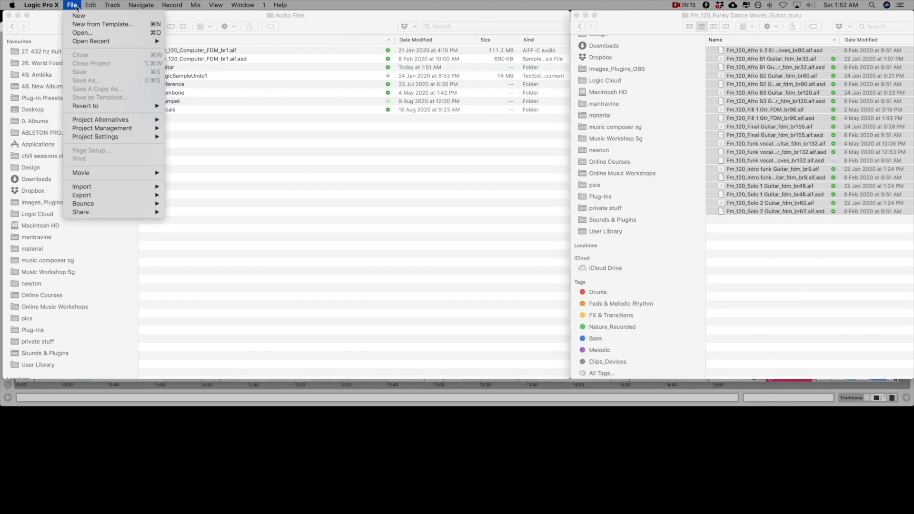
mouse_move(81, 42)
left_click(237, 42)
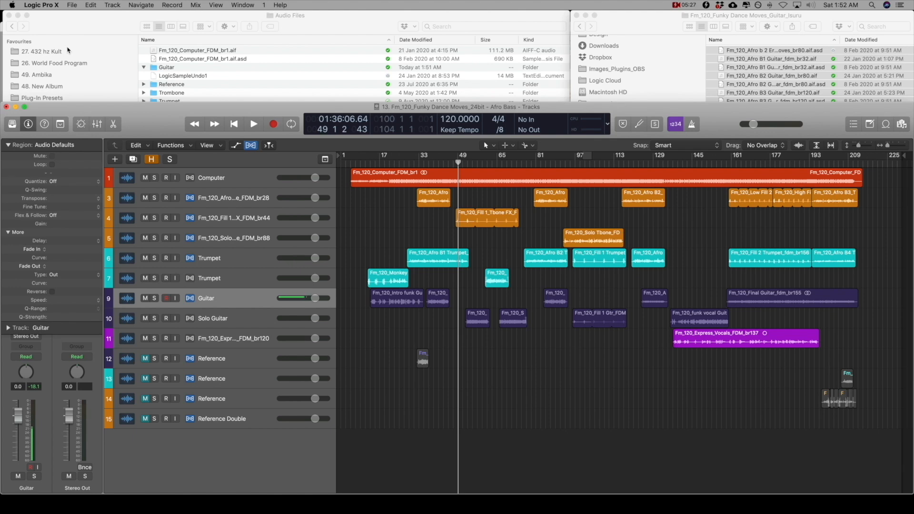
Close the 13. Fm_120_Funky Dance Moves_24bit project in Logic
left_click(72, 5)
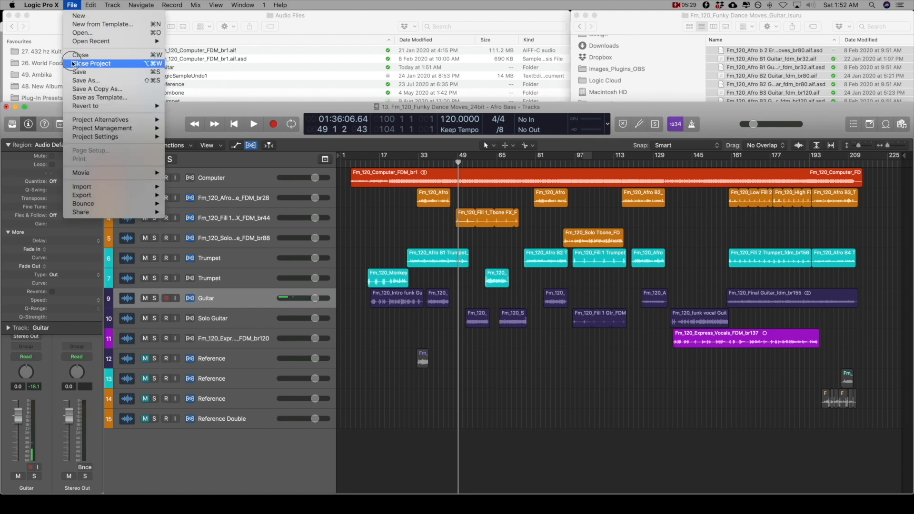
left_click(73, 63)
left_click(527, 176)
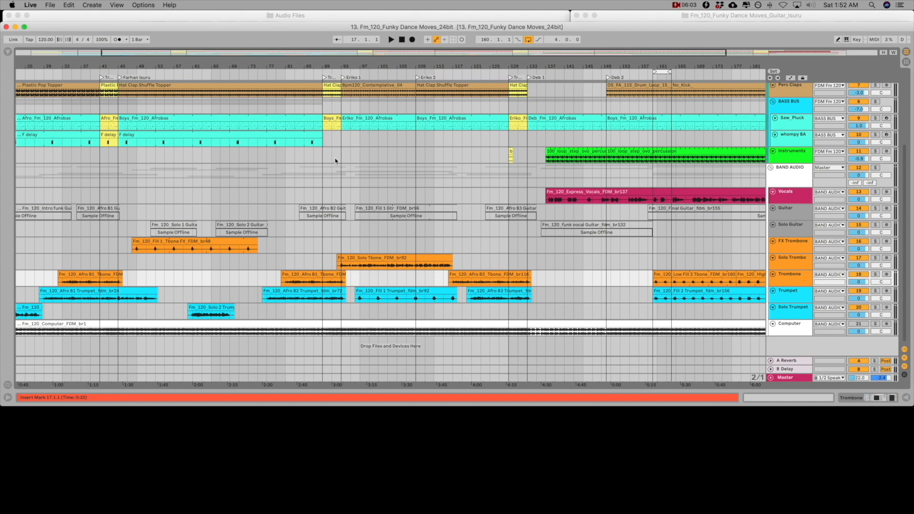
In the Ableton Live set, check an offline clip on the Guitar track and open the list of missing media files
scroll(174, 279, "left", 5)
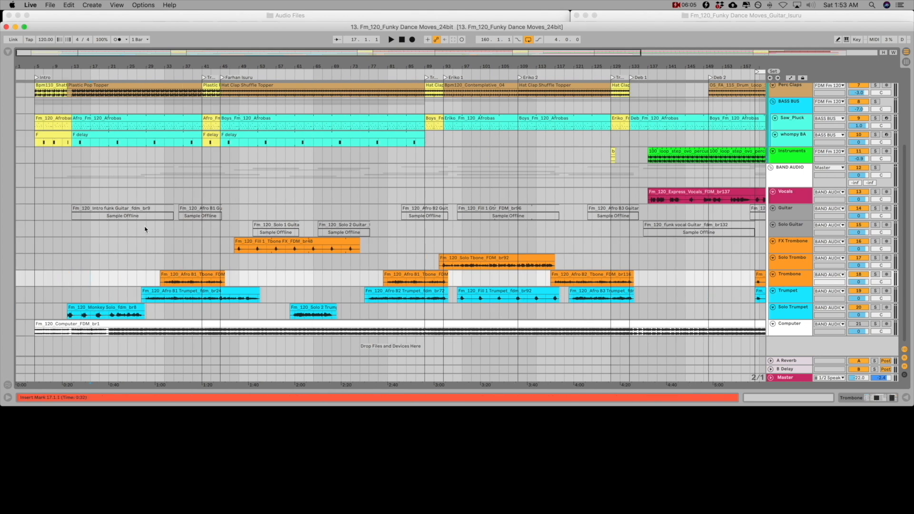
left_click(142, 210)
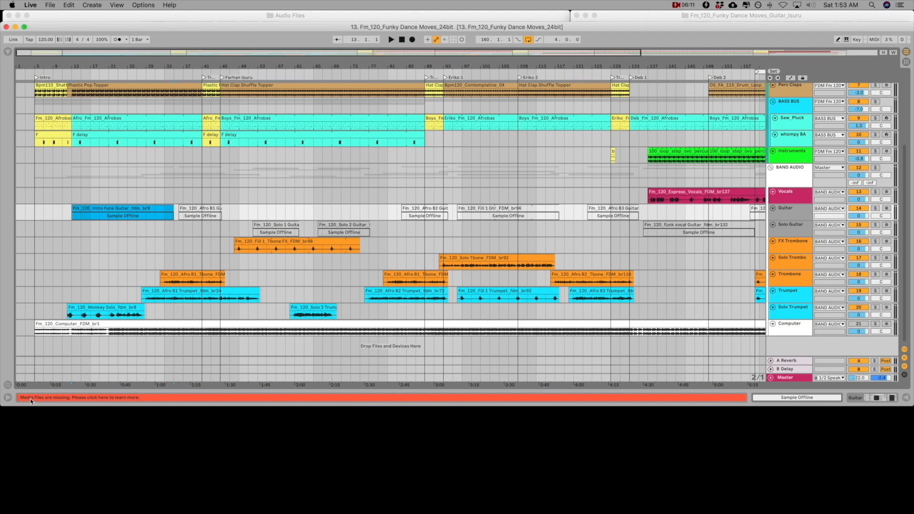
left_click(31, 398)
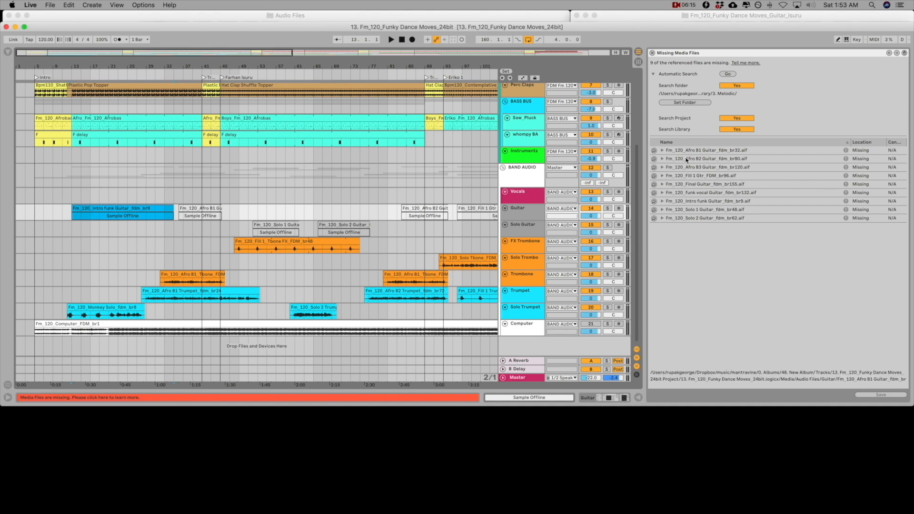
Replace the missing Fm_120_Afro B1 Guitar_fdm_br32.aif with its library copy and let Live resolve the other missing files from that location
left_click(654, 151)
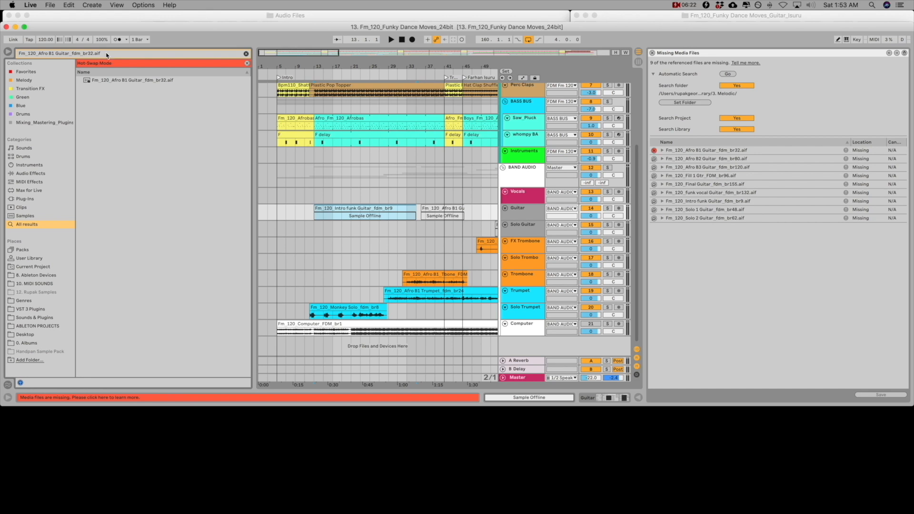
left_click(143, 81)
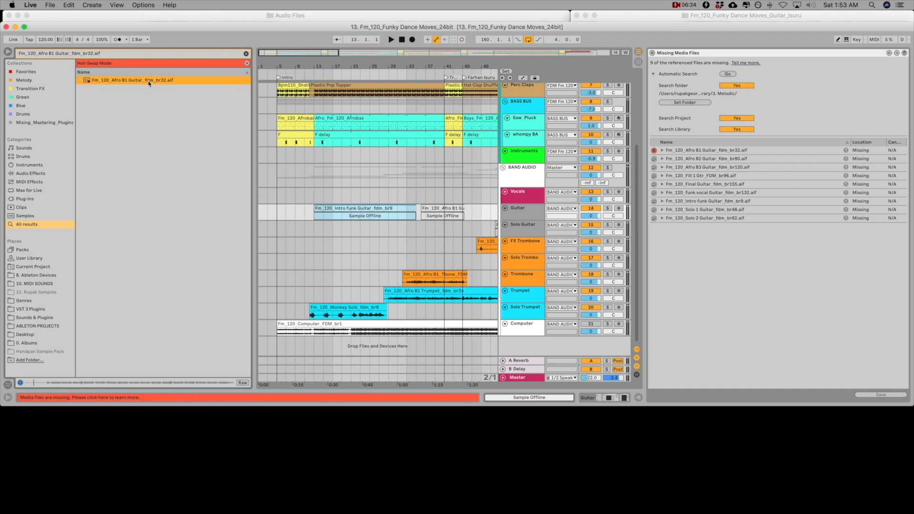
double_click(149, 81)
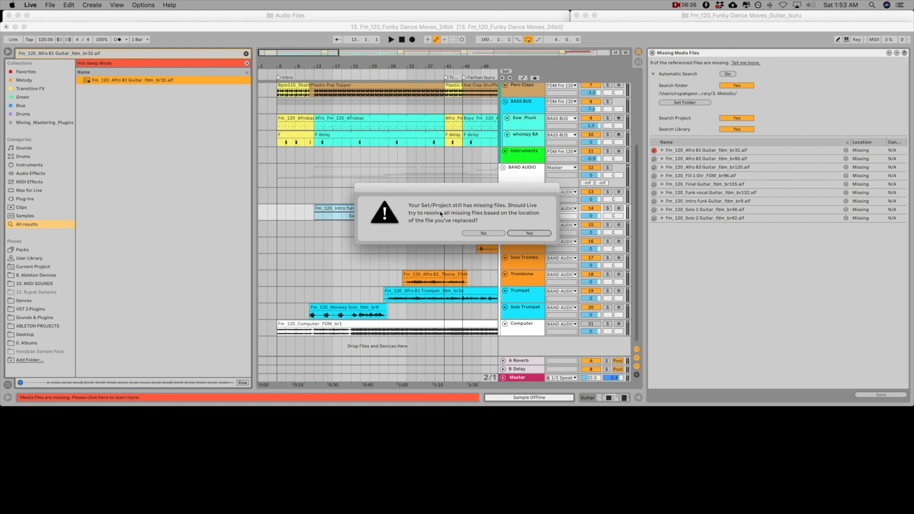
left_click(525, 235)
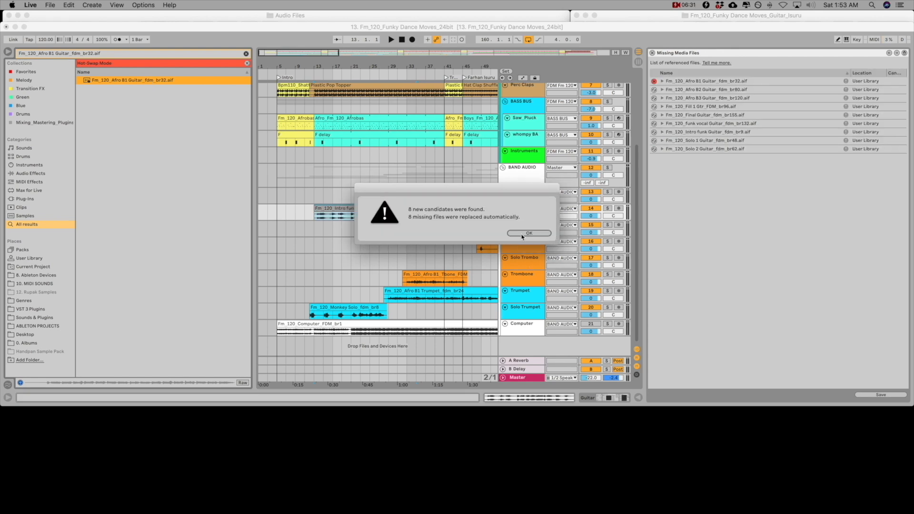
left_click(523, 234)
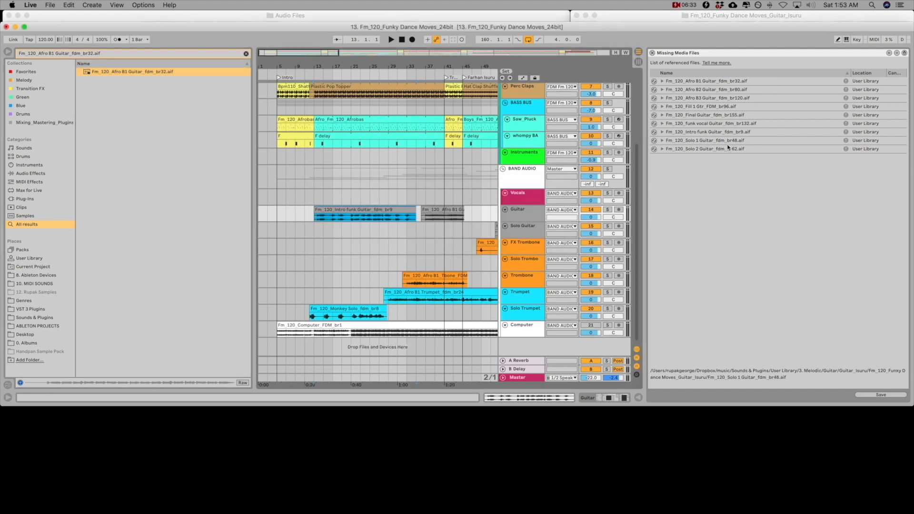
Review the relinked guitar clips along the arrangement and close the missing media files list
scroll(404, 208, "right", 5)
left_click_drag(406, 53, 439, 47)
left_click(652, 53)
left_click(476, 235)
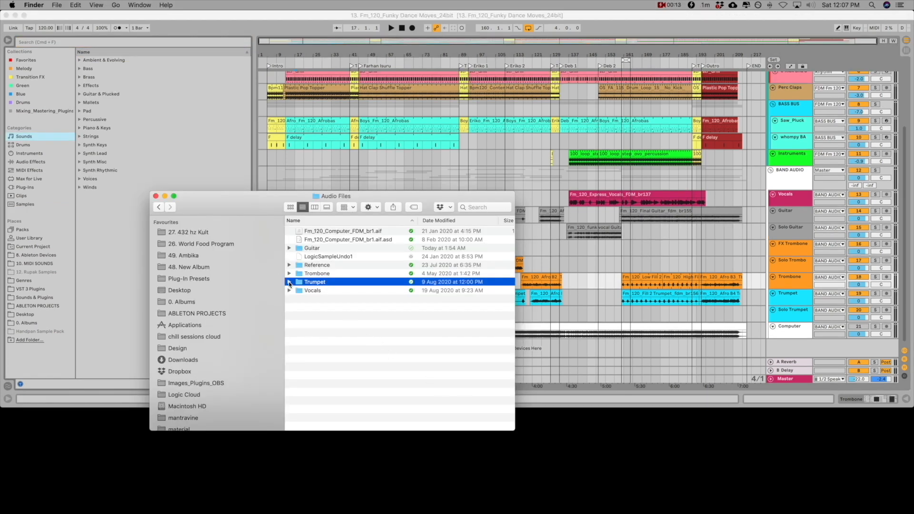
In Finder, move Fm_120_Afro B1 Trumpet_fdm_br24.aif from the project's Trumpet folder to the desktop
left_click(289, 282)
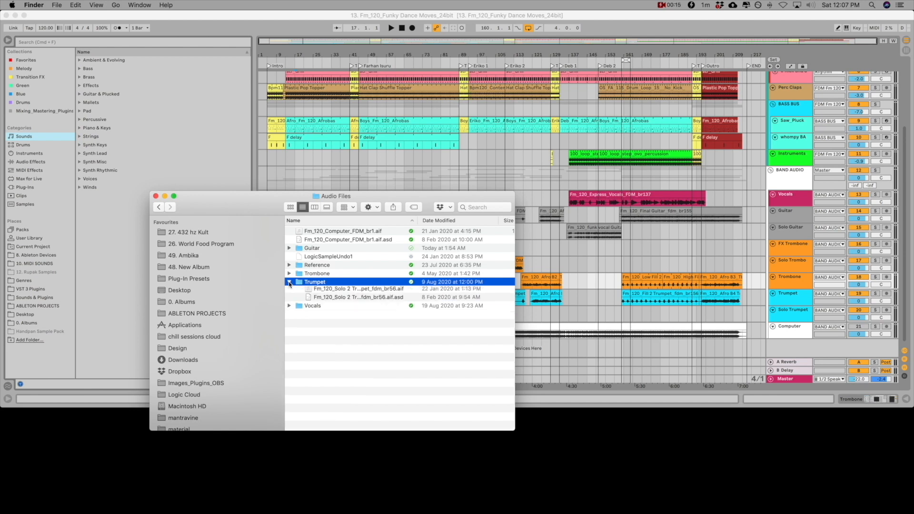
left_click(316, 292)
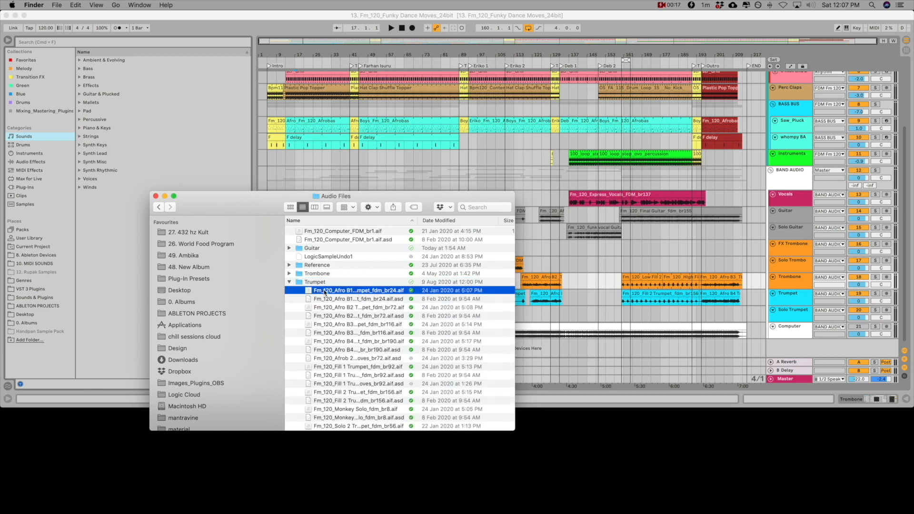
left_click_drag(316, 291, 569, 457)
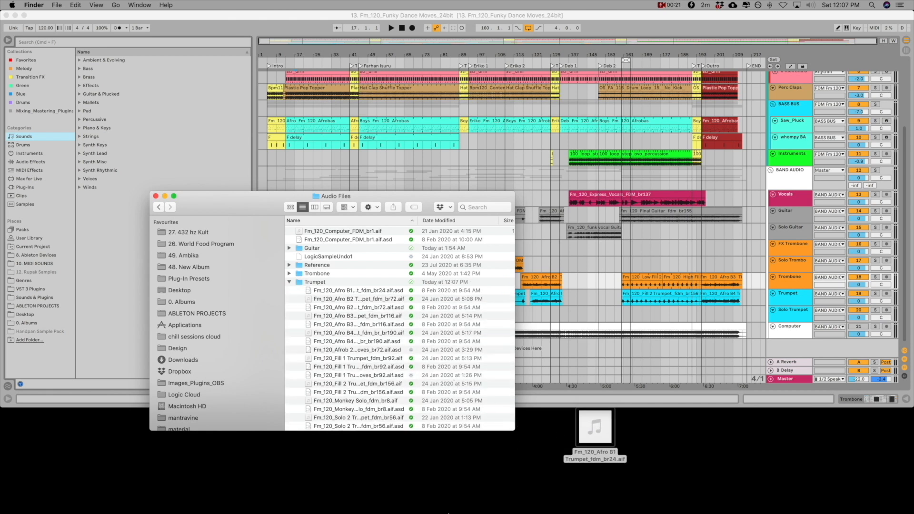
Switch to Logic Pro X and reopen the recent project 13. Fm_120_Funky Dance Moves_24bit
mouse_move(424, 511)
left_click(460, 492)
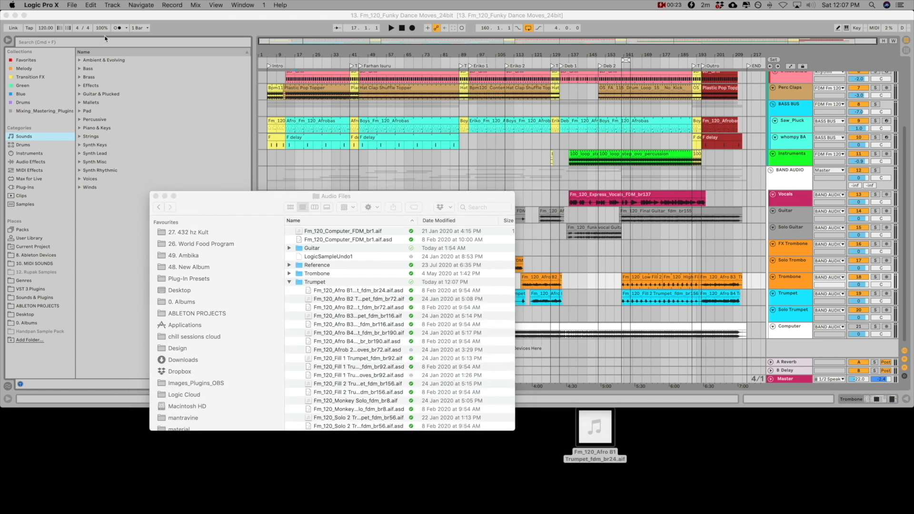
left_click(74, 7)
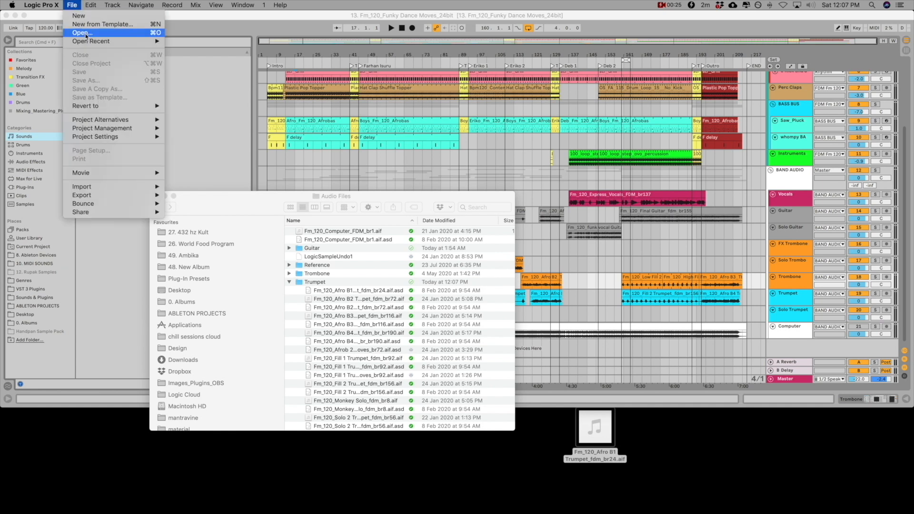
mouse_move(95, 38)
left_click(176, 44)
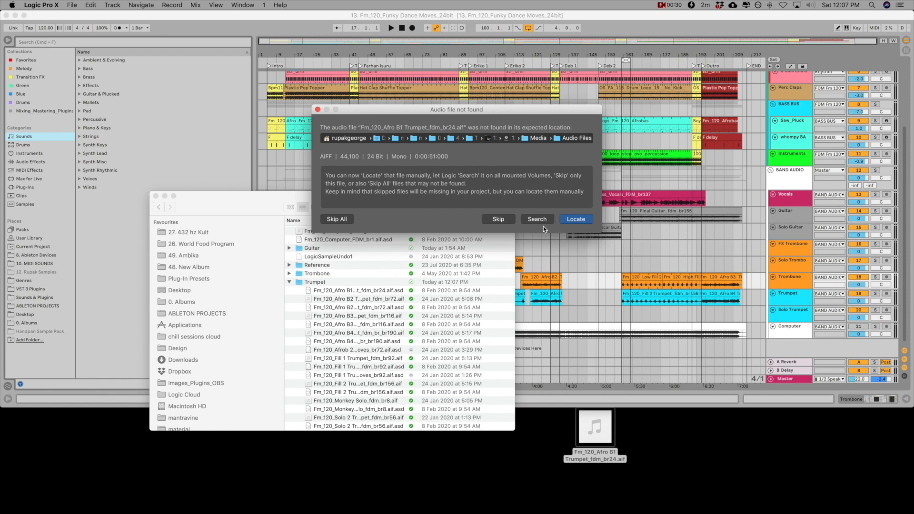
Skip the missing Fm_120_Afro B1 Trumpet_fdm_br24.aif so the project finishes loading
left_click_drag(657, 461, 566, 495)
left_click(529, 218)
left_click(499, 219)
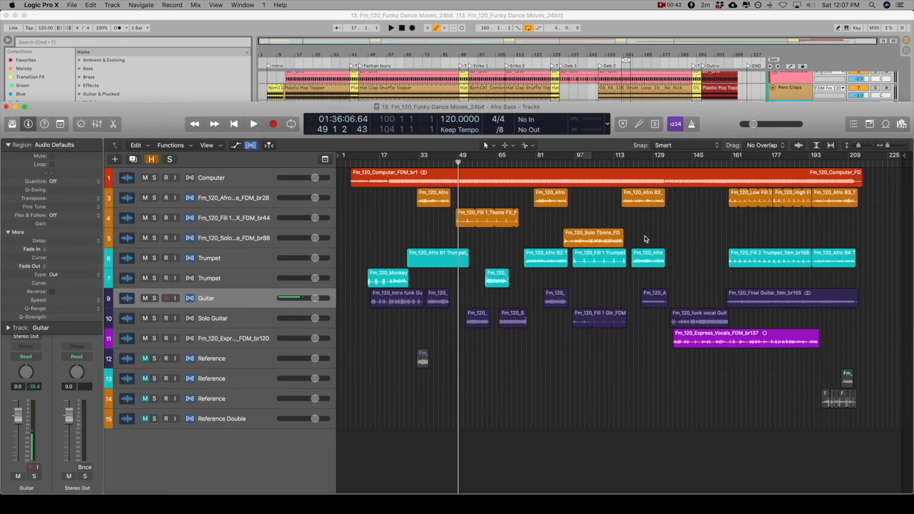
Show the project's audio files, collapse the Trombone group, expand the Trumpet group and select the missing br24.aif file
key("f")
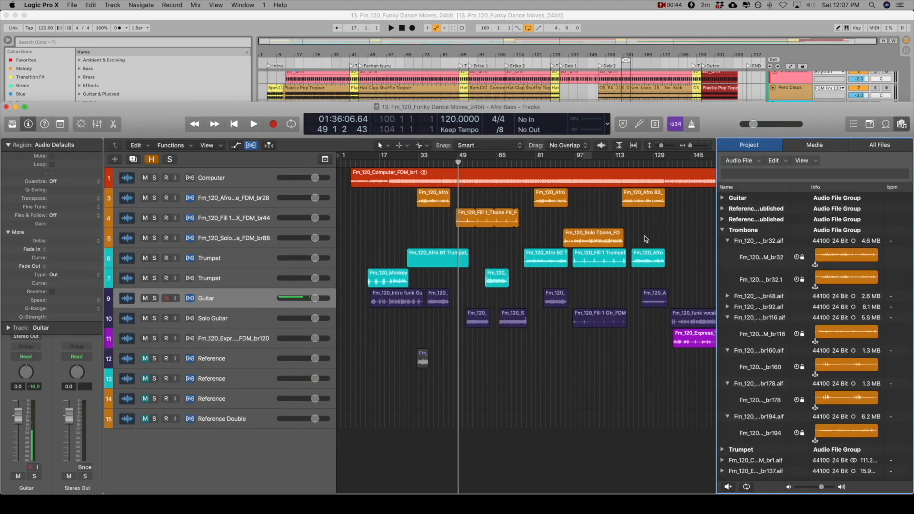
left_click(723, 230)
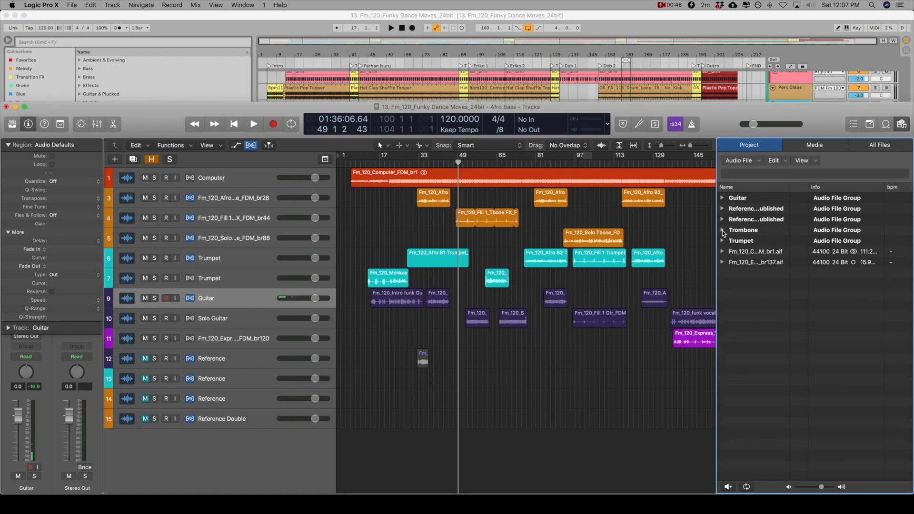
left_click(723, 240)
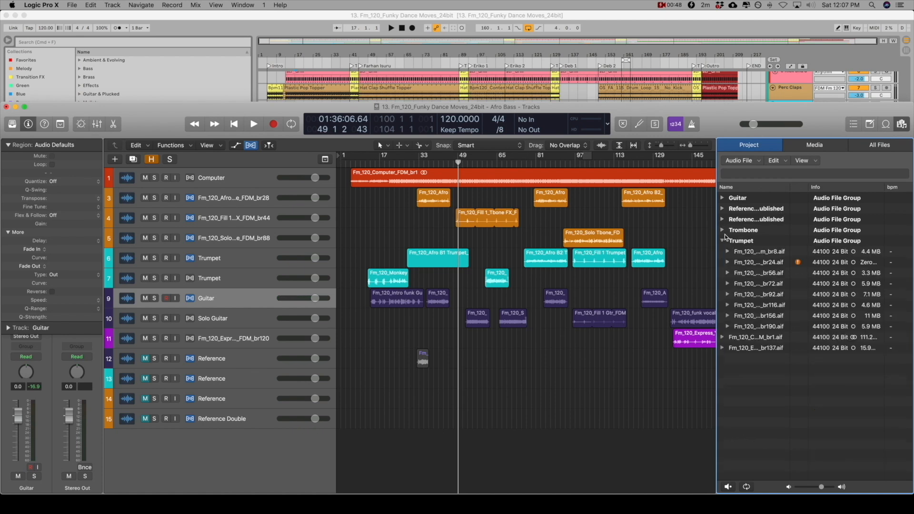
left_click(757, 262)
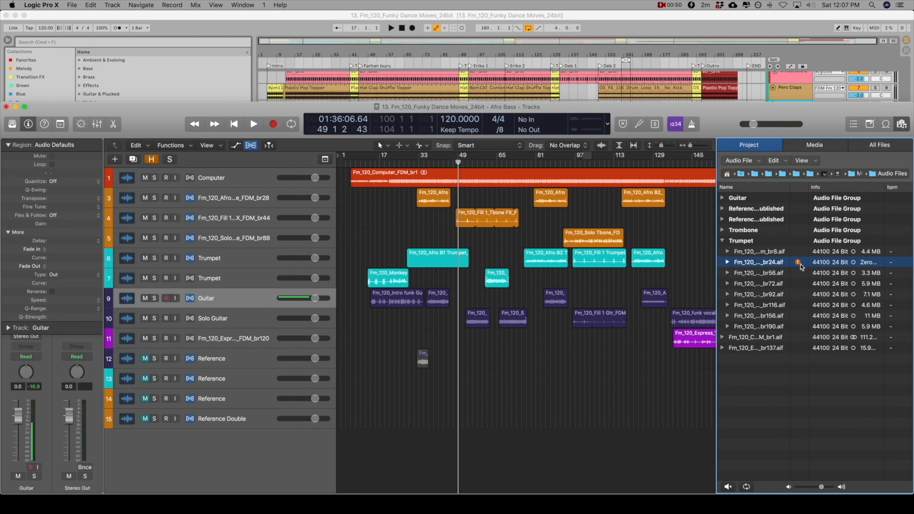
Locate the missing trumpet file by choosing Fm_120_Afro B1 Trumpet_fdm_br24.aif on the Desktop
double_click(773, 264)
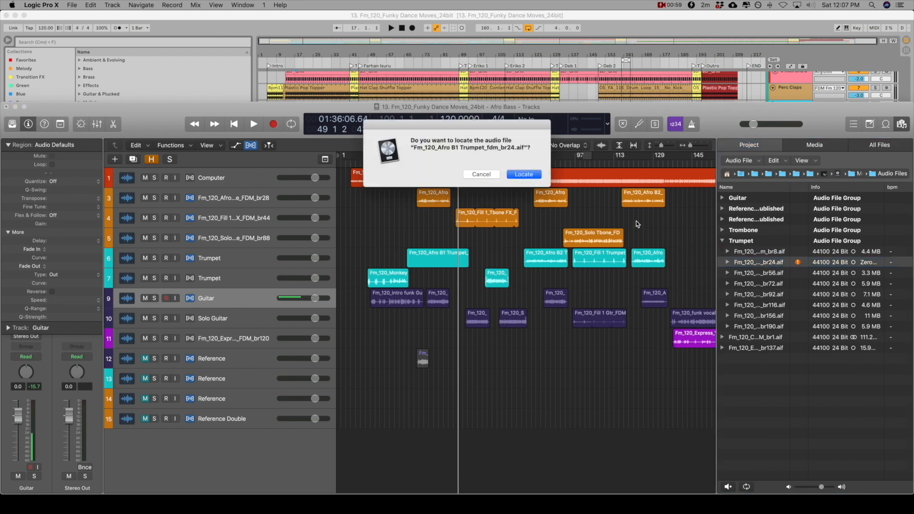
left_click(528, 178)
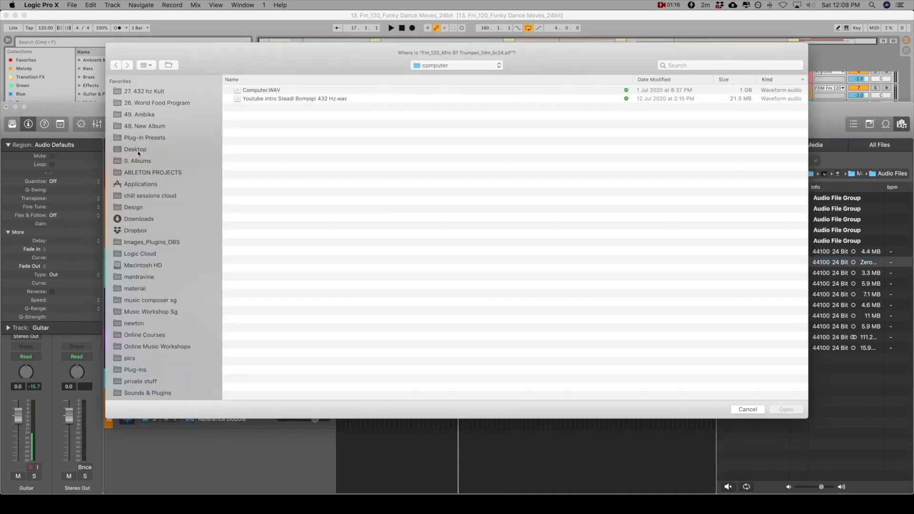
left_click(135, 149)
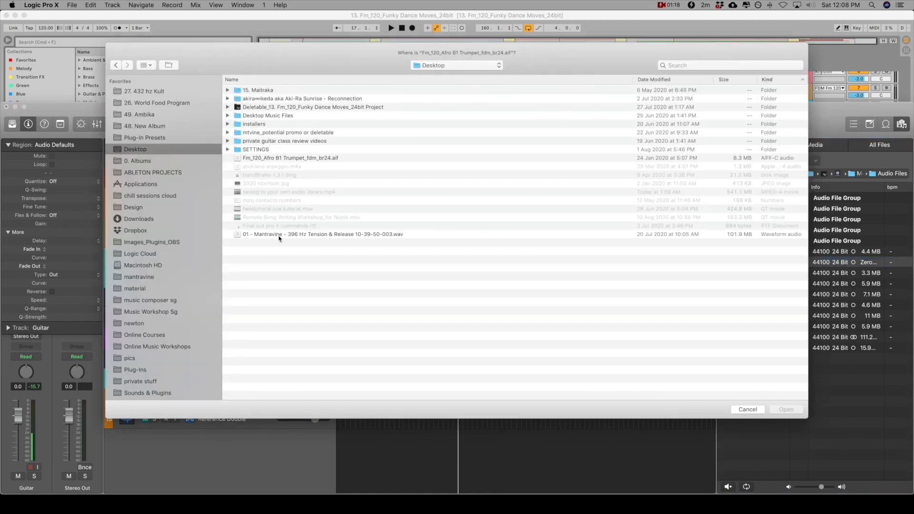
left_click(257, 158)
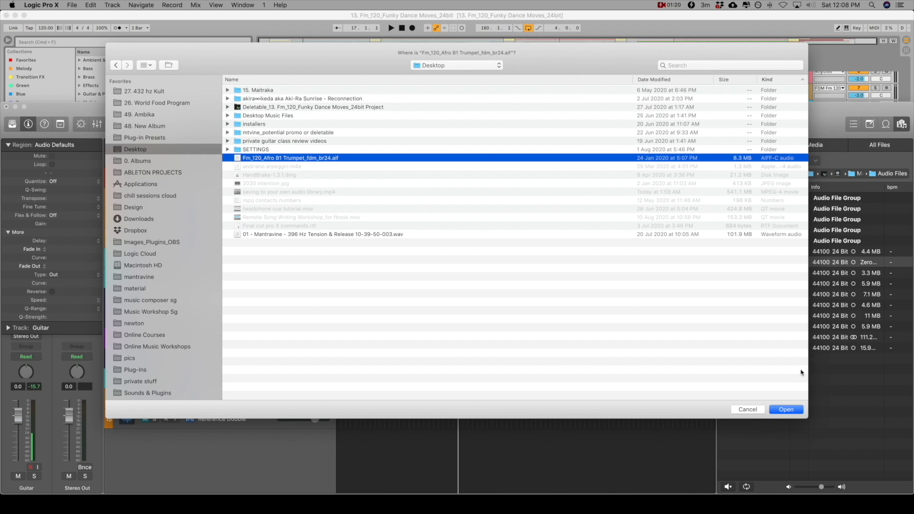
left_click(788, 409)
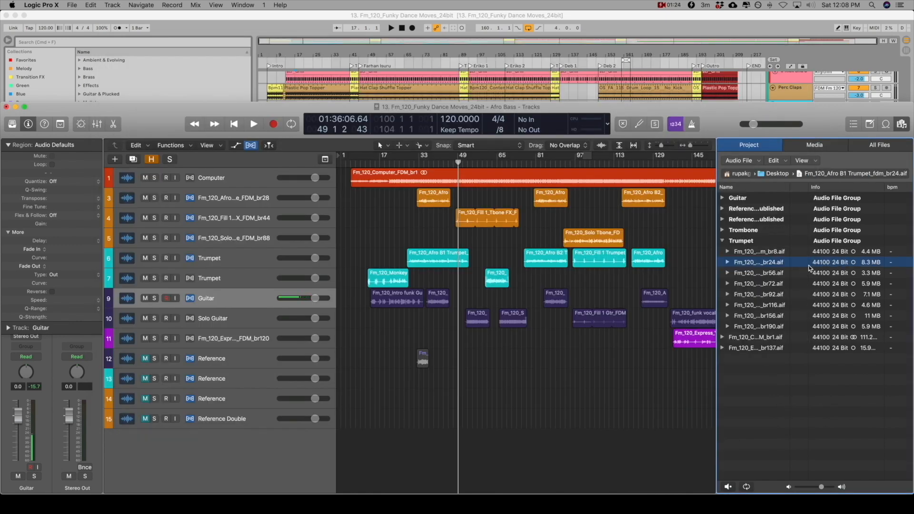
left_click(501, 304)
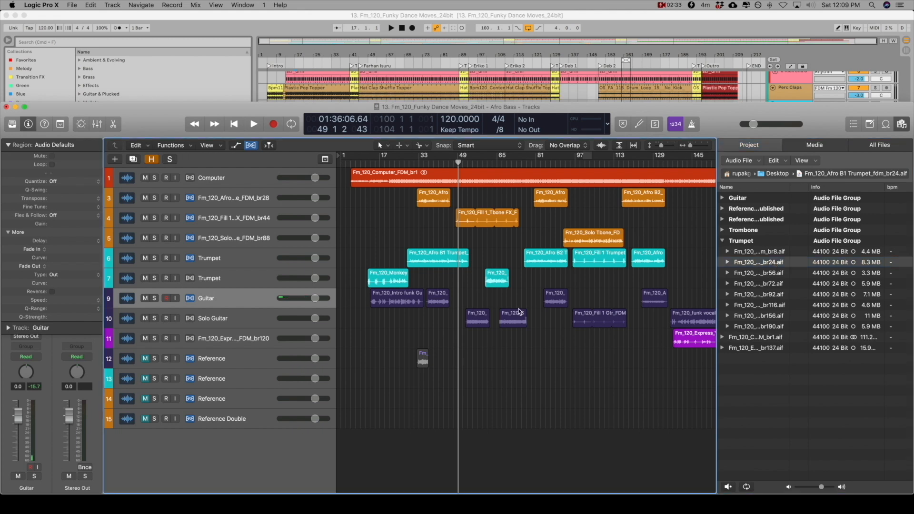
Switch to Finder and move all files in the project's Trombone folder to the desktop
mouse_move(488, 513)
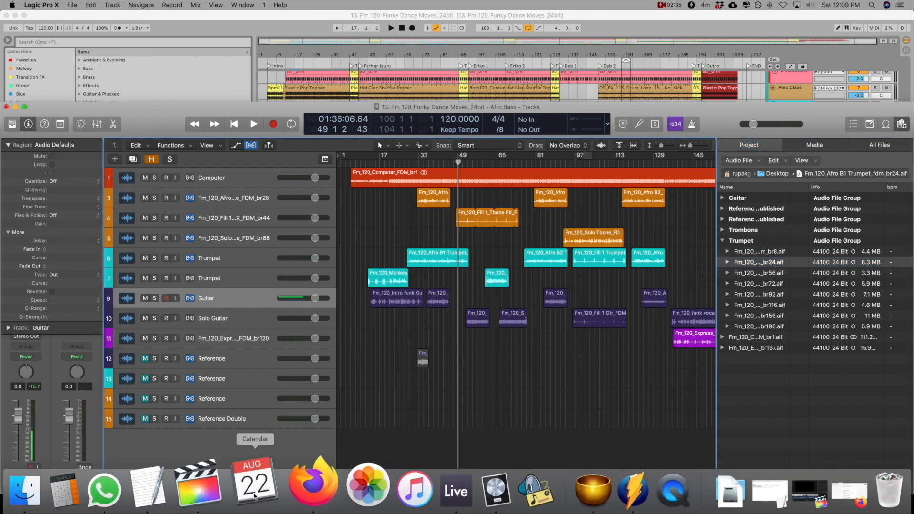
left_click(71, 481)
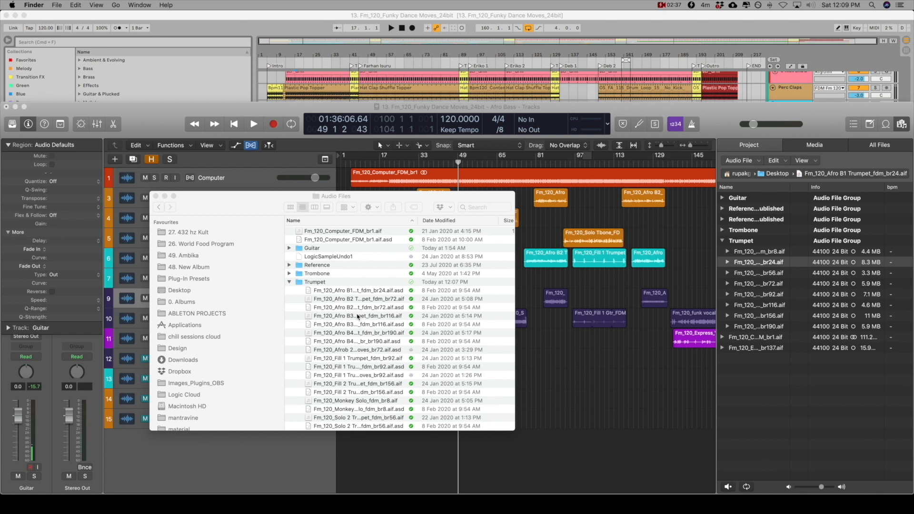
left_click(289, 273)
left_click(332, 282)
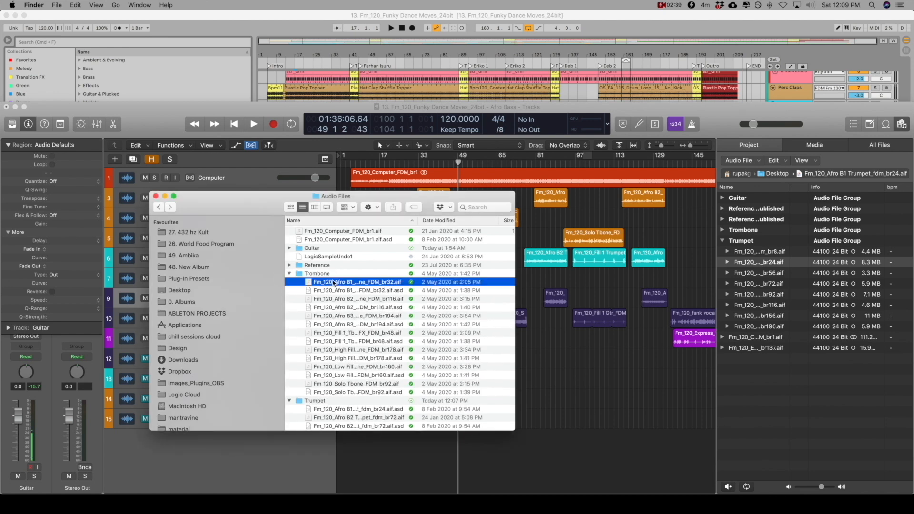
left_click(331, 392, "shift")
left_click_drag(226, 208, 301, 222)
left_click_drag(407, 308, 124, 509)
Switch back to Logic Pro X and close the open project
left_click(75, 103)
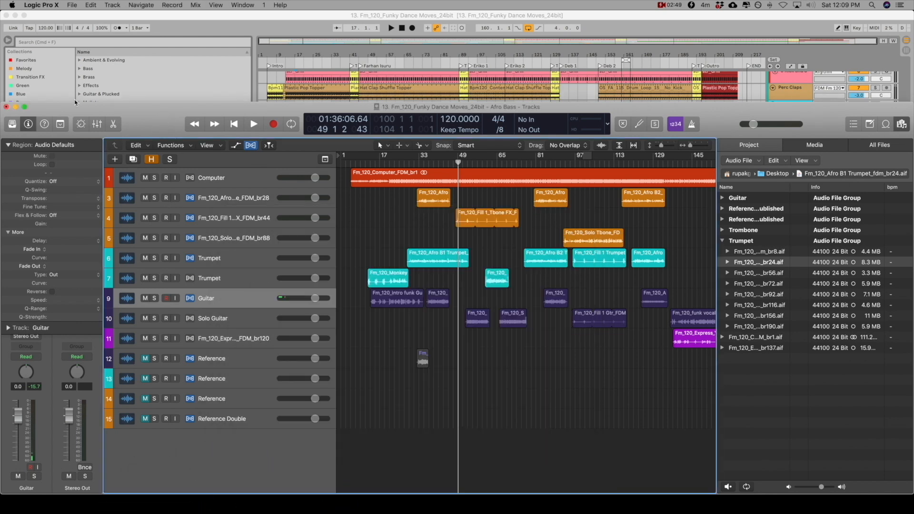
left_click(71, 5)
mouse_move(108, 42)
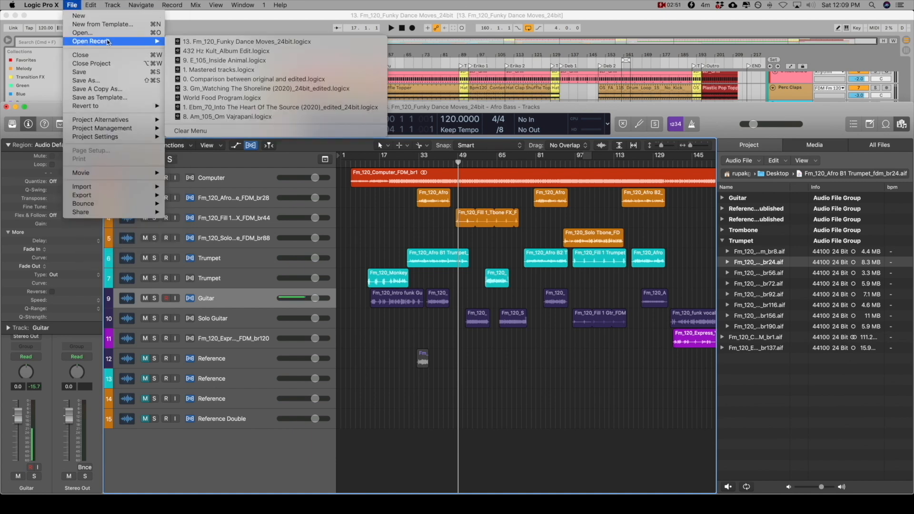
left_click(114, 63)
left_click(427, 176)
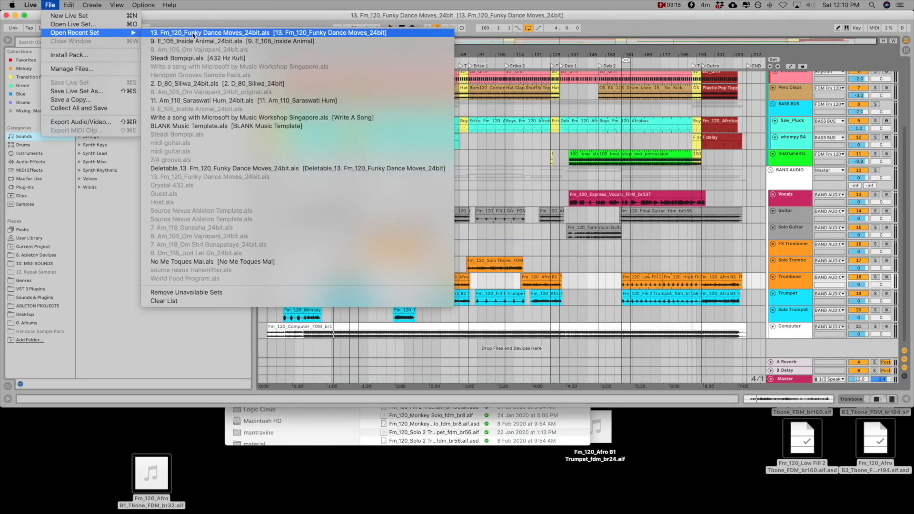
Switch to Ableton Live and reload the Live Set from which the trombone files were moved
left_click(192, 33)
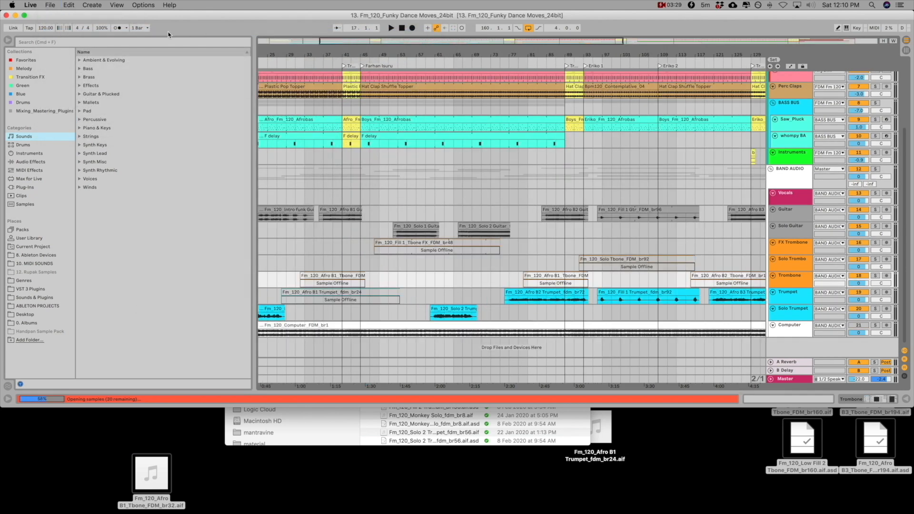
Check the offline trombone clip in the reloaded Live Set and open the list of missing media files
left_click(334, 279)
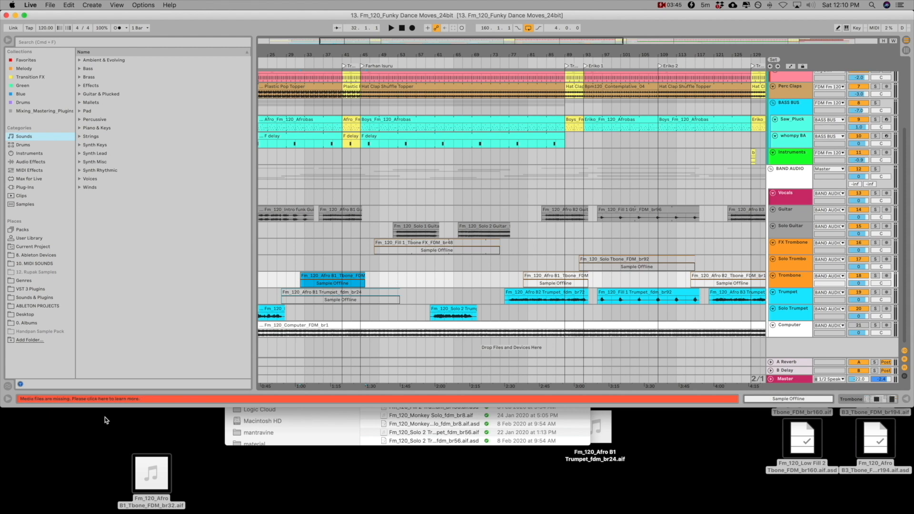
left_click(38, 400)
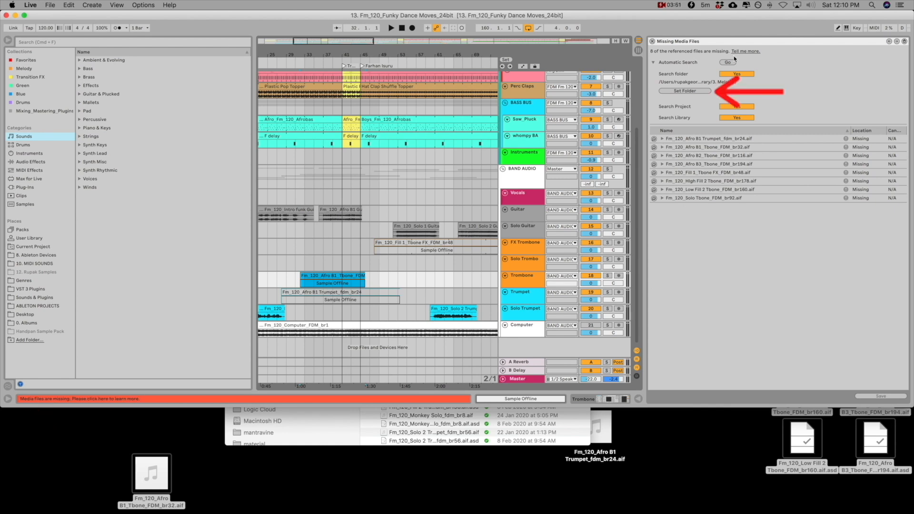
left_click(685, 92)
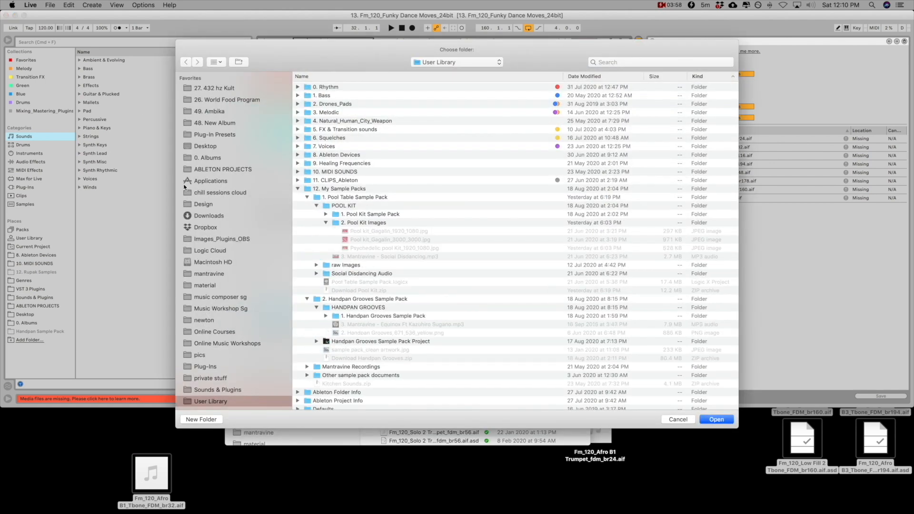
left_click(207, 148)
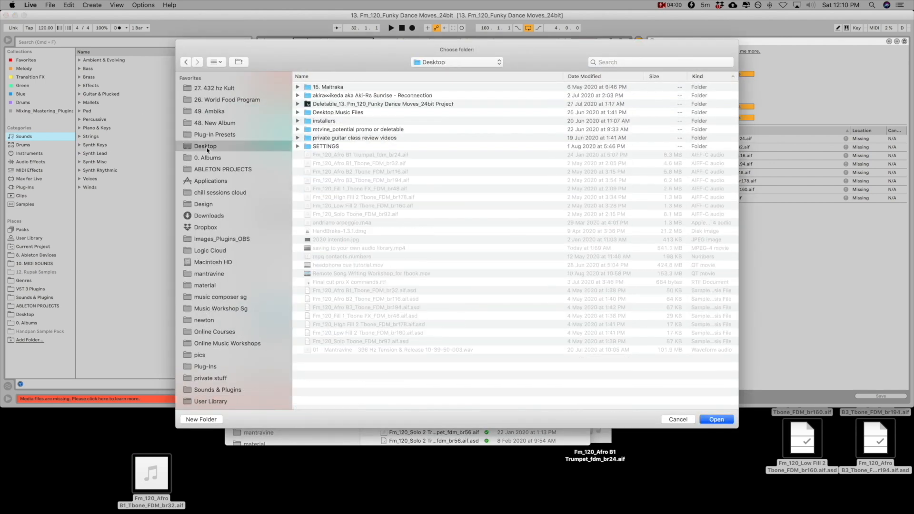
left_click(677, 419)
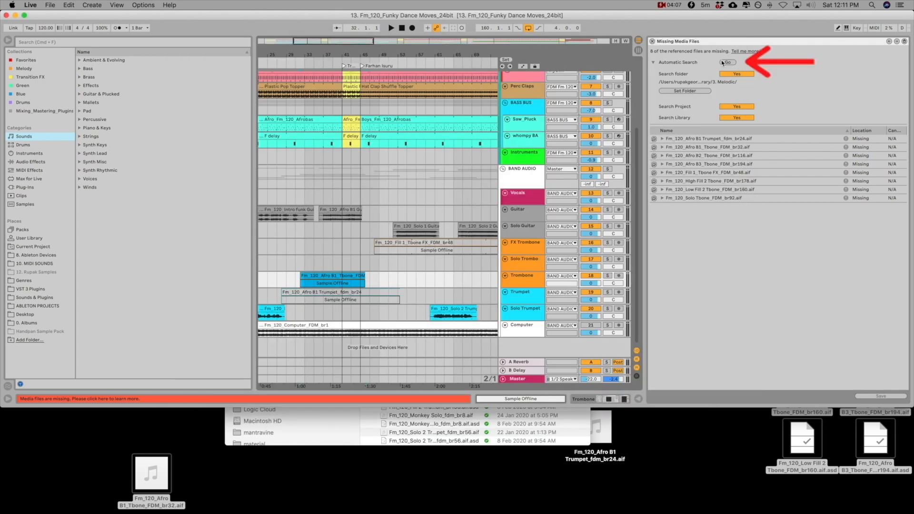
Run the automatic search for the missing media files to relink the trumpet and trombone recordings
left_click(726, 64)
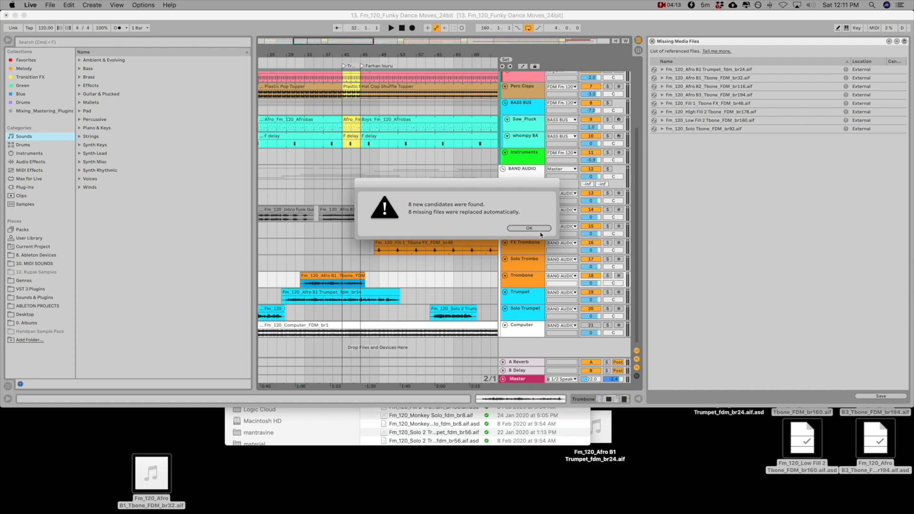
left_click(540, 229)
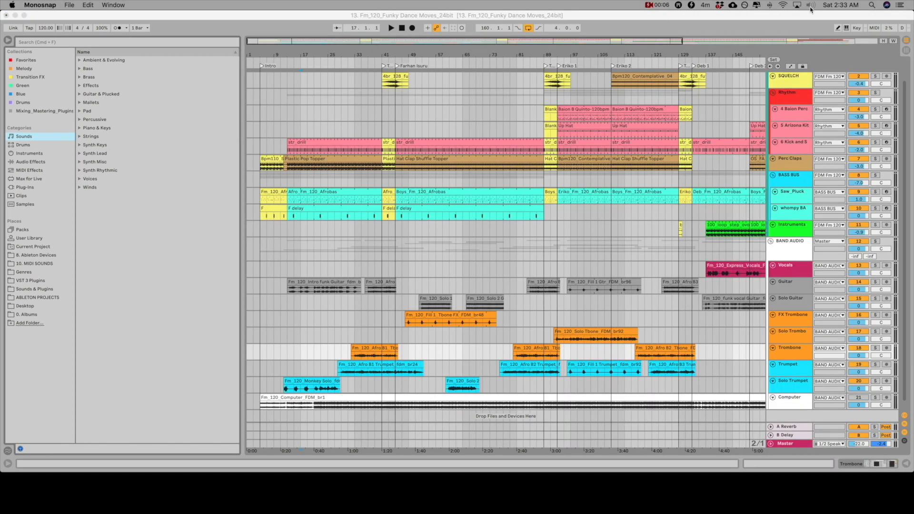
Open Spotlight Search on the Mac
left_click(872, 7)
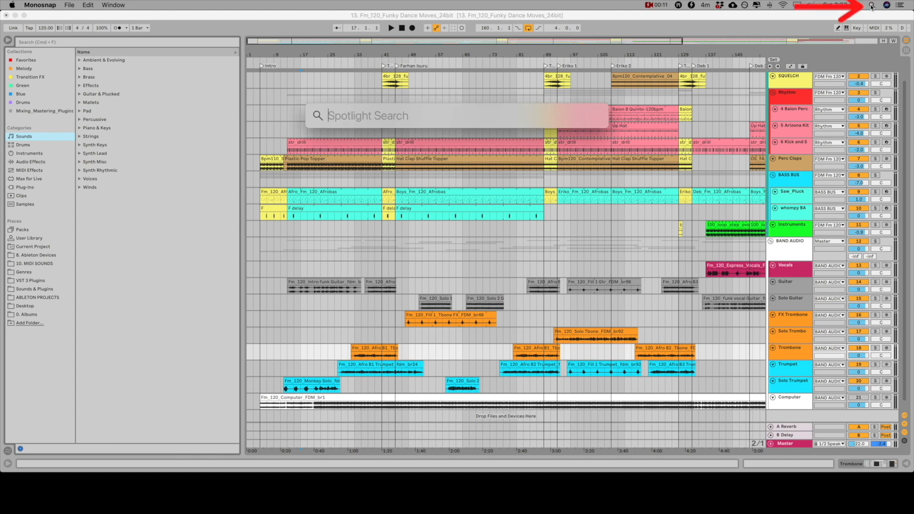